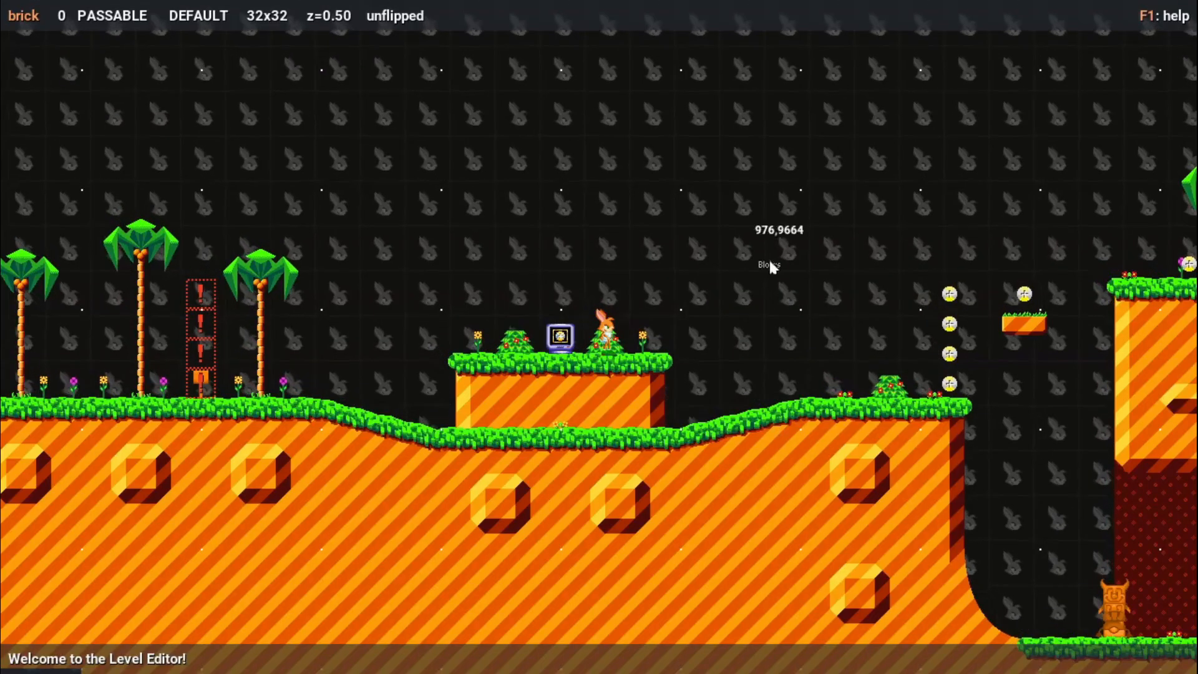
Step: Survey the brick-built terrain of the Sunshine level from the starting platform past the waterfall and the palm-topped slope
key(Right)
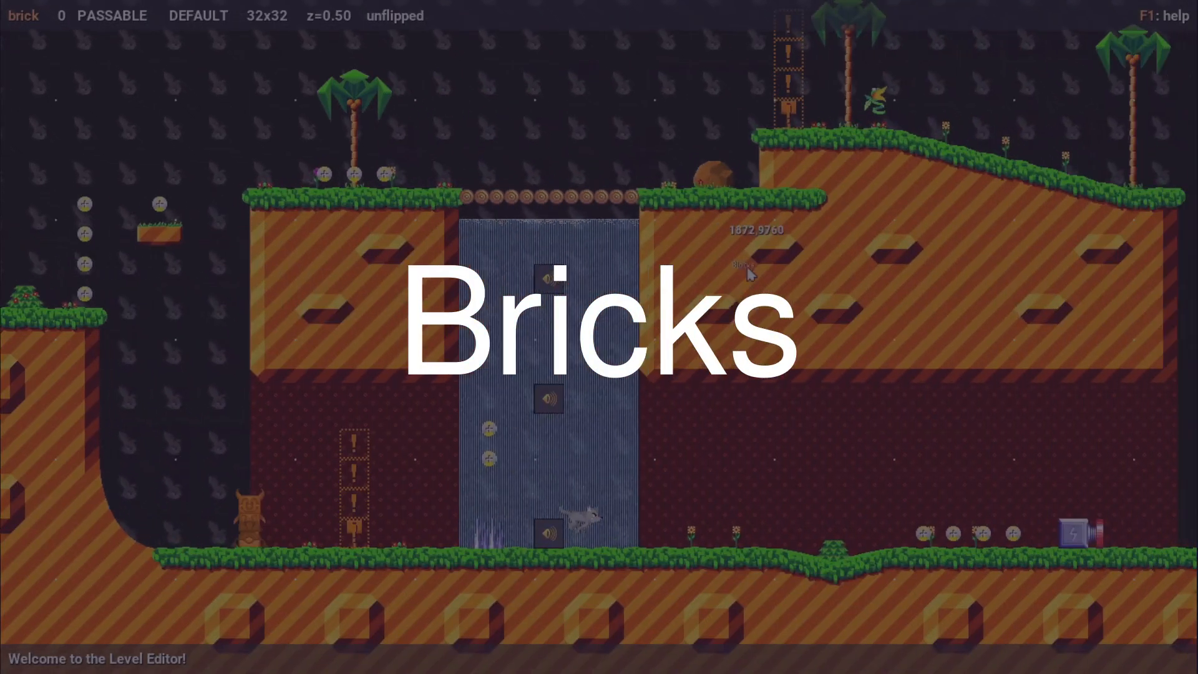
key(Up)
key(Right)
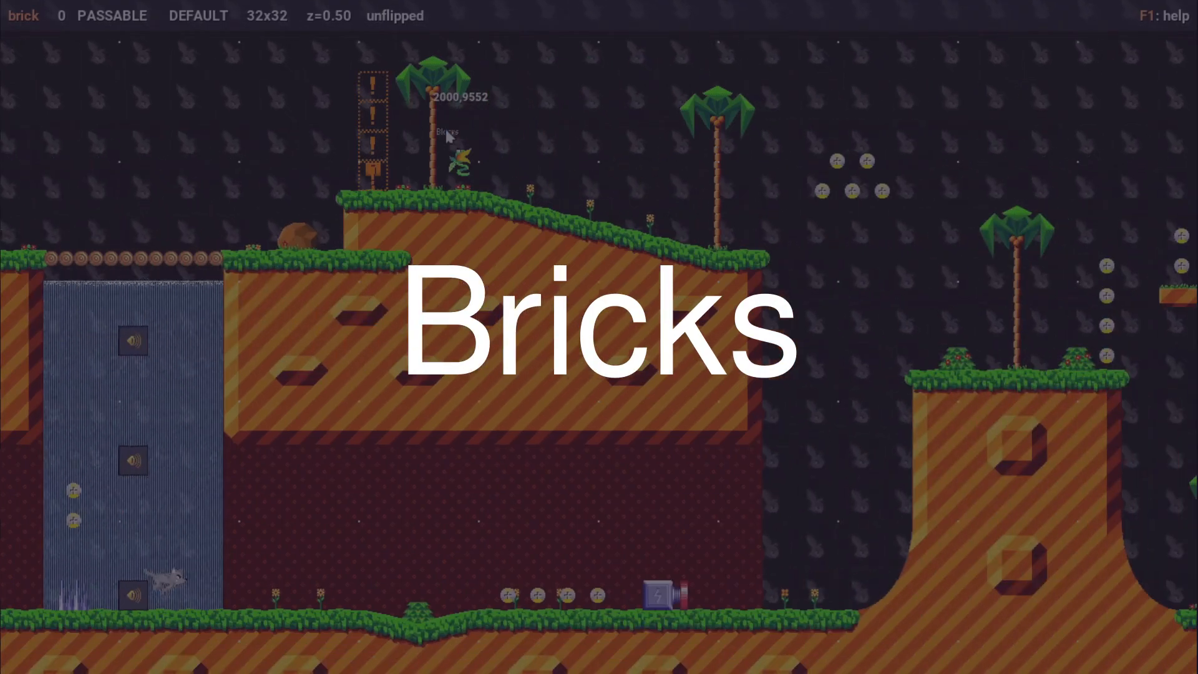
key(Left)
key(Right)
key(Left)
key(Left)
Step: Browse the brick palette through its Blocks and Special sections, and pick brick 1, the plain striped 128x128 block
key(space)
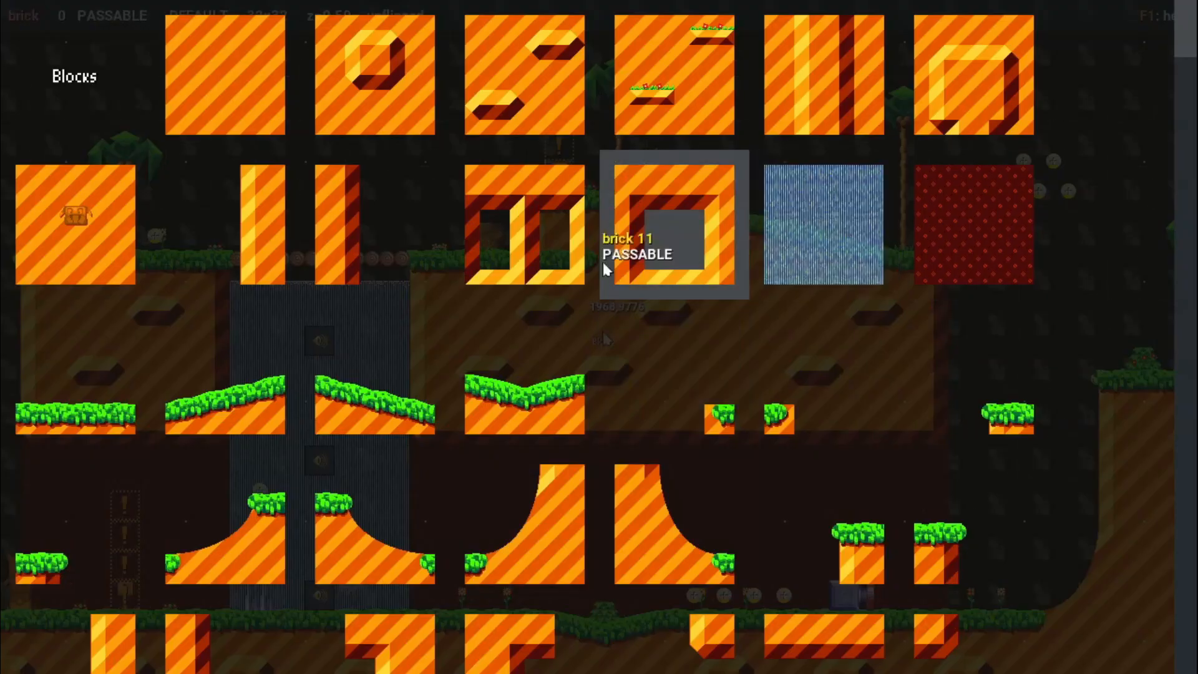
drag(1185, 43, 1170, 166)
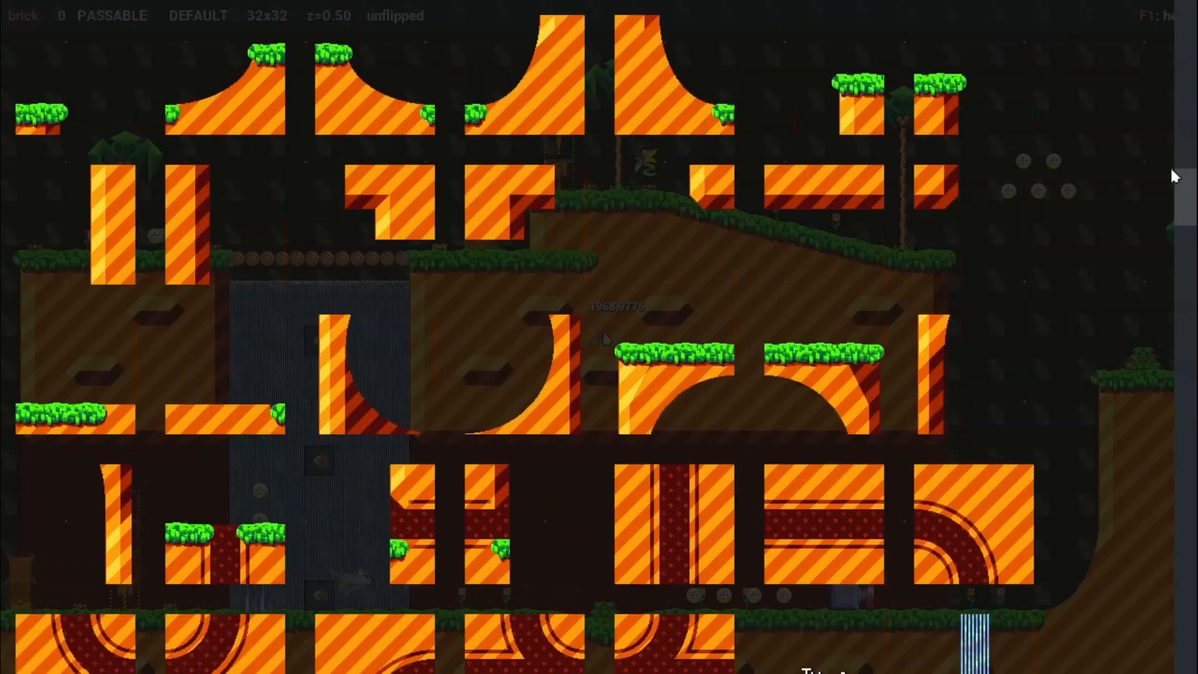
drag(1166, 214, 1152, 460)
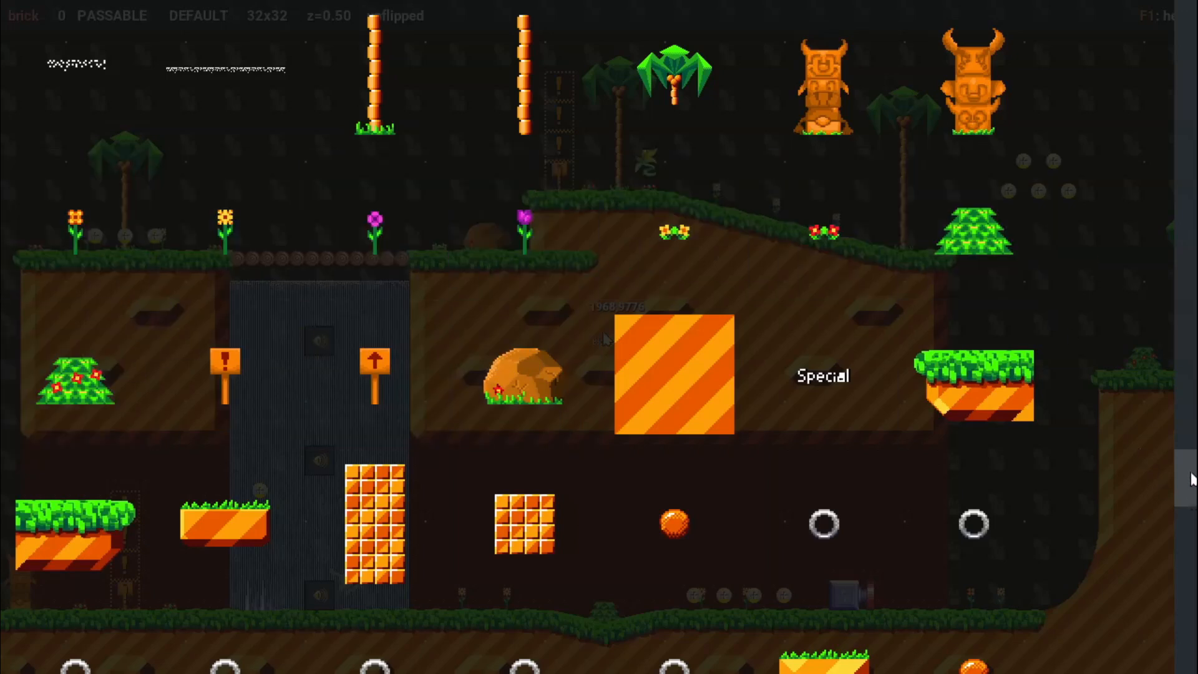
drag(1190, 494, 1187, 73)
click(939, 316)
Step: Switch between playing and editing the level, and pick up the palm-tree crown, brick 134, from the scene in the editor
key(F12)
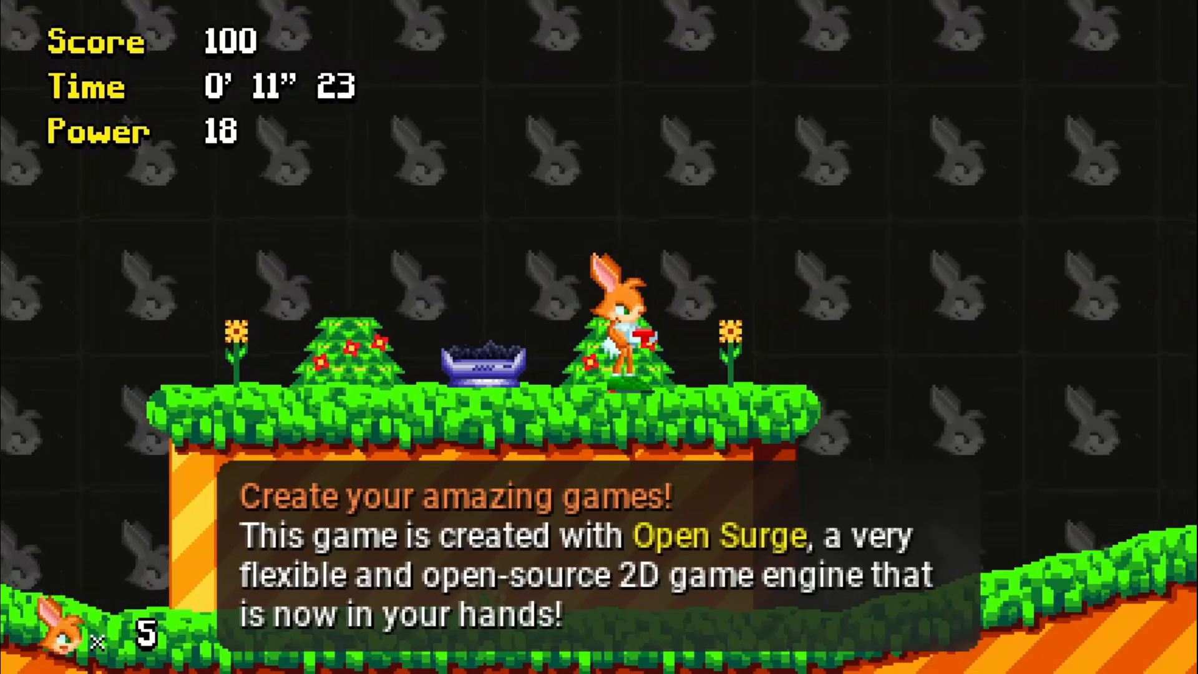
key(F12)
key(Right)
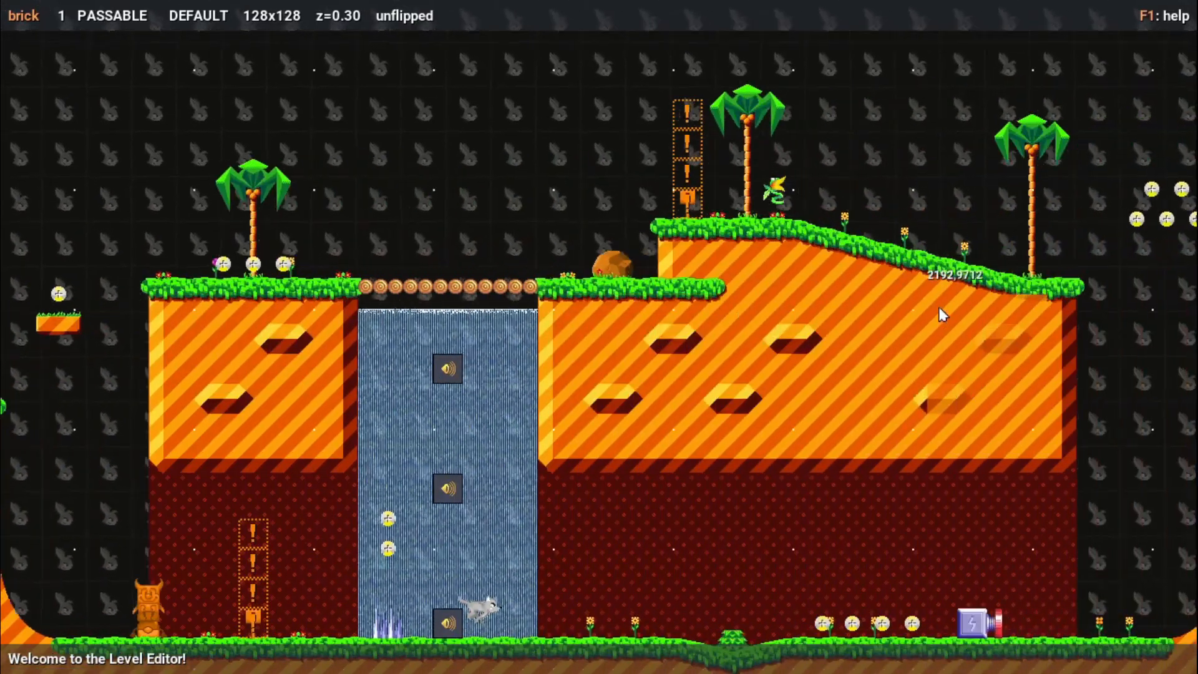
middle_click(236, 196)
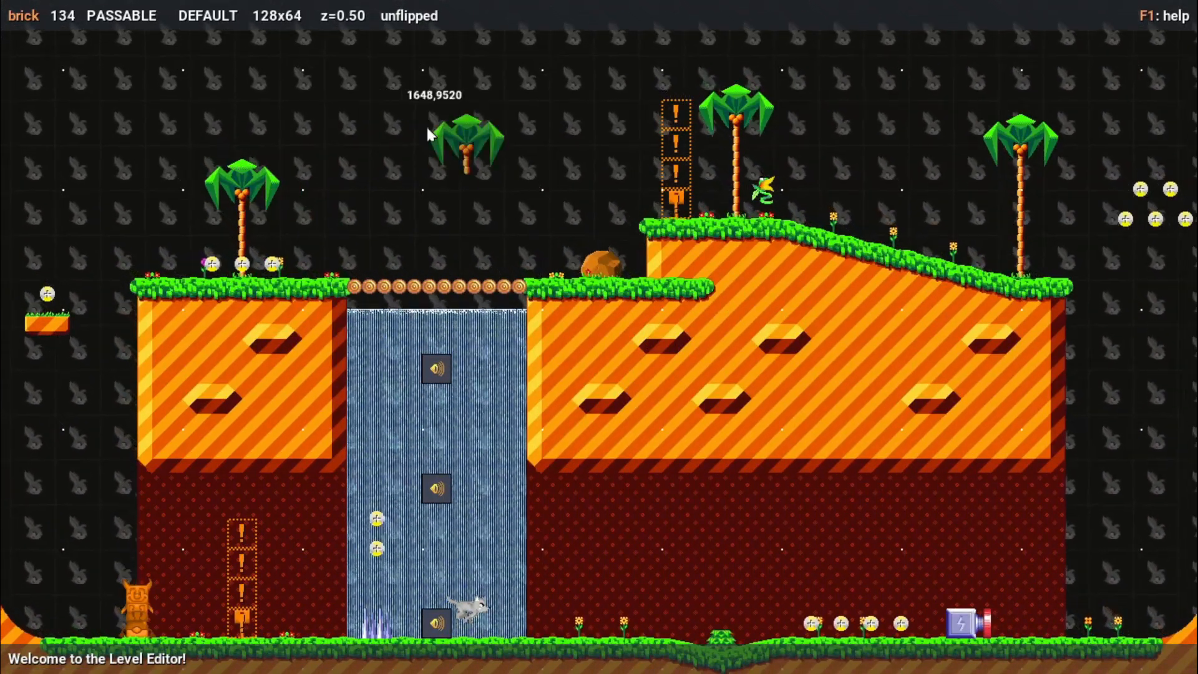
Step: Examine how bricks form the rest of the level, including its loops, floating platforms, tunnels and palm-lined slopes
key(Right)
key(Right)
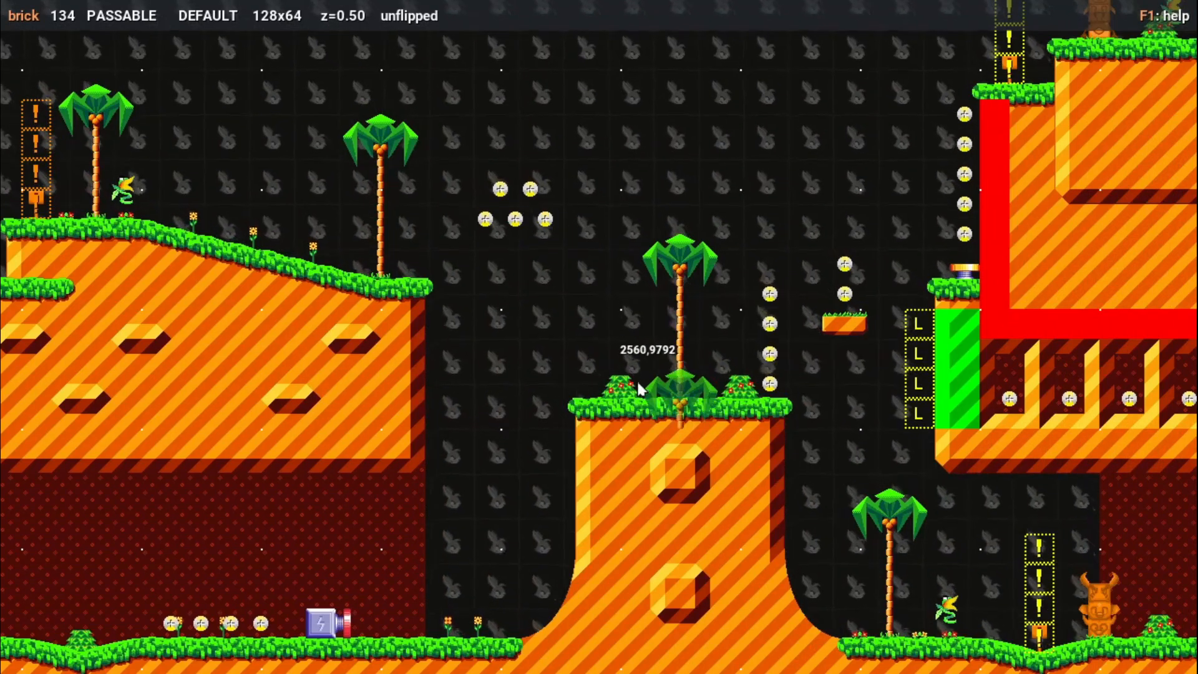
key(Right)
key(Up)
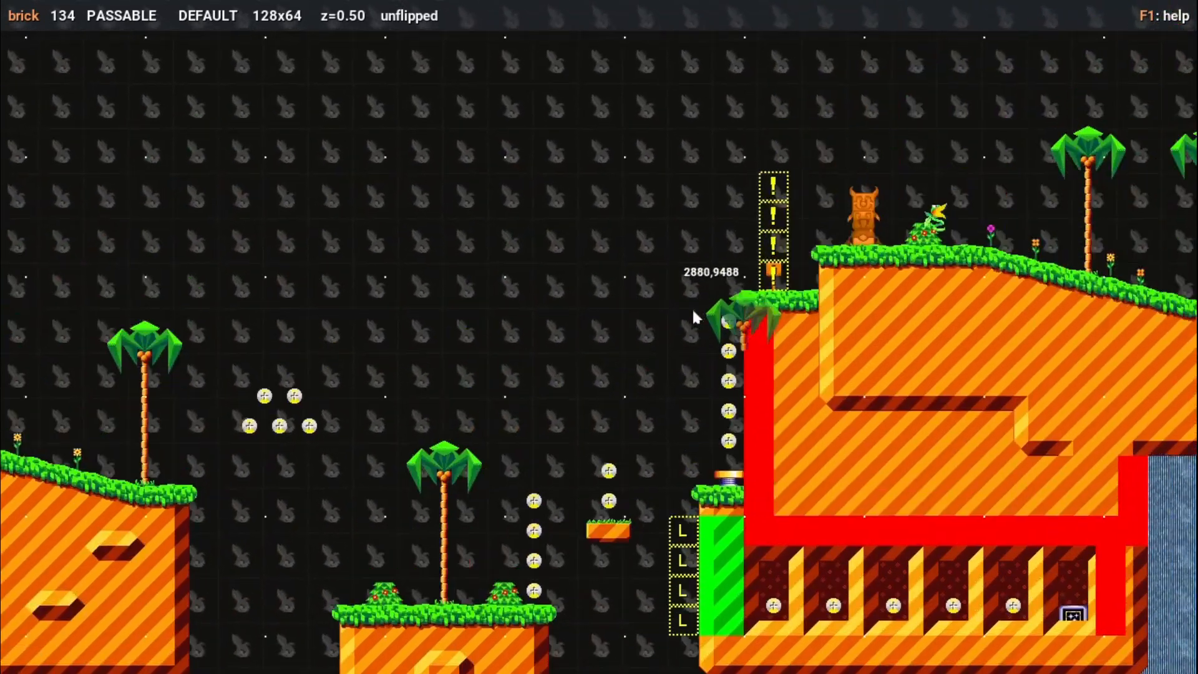
key(Right)
key(Down)
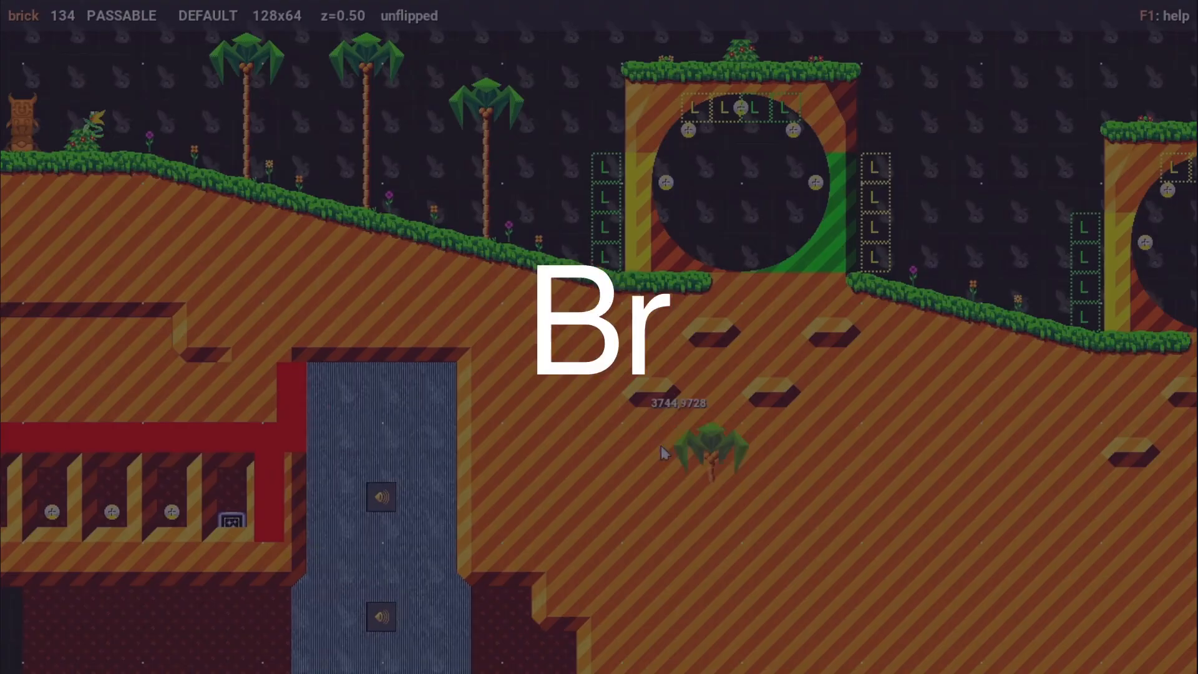
key(Up)
key(Right)
key(Down)
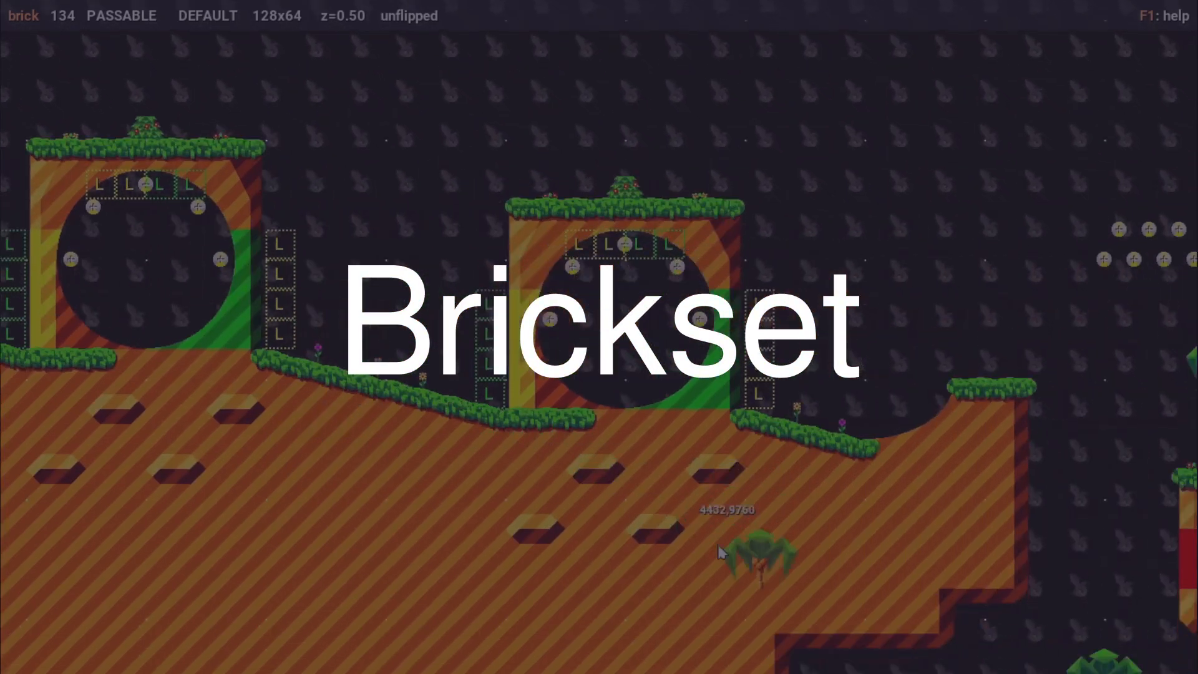
key(Right)
key(Up)
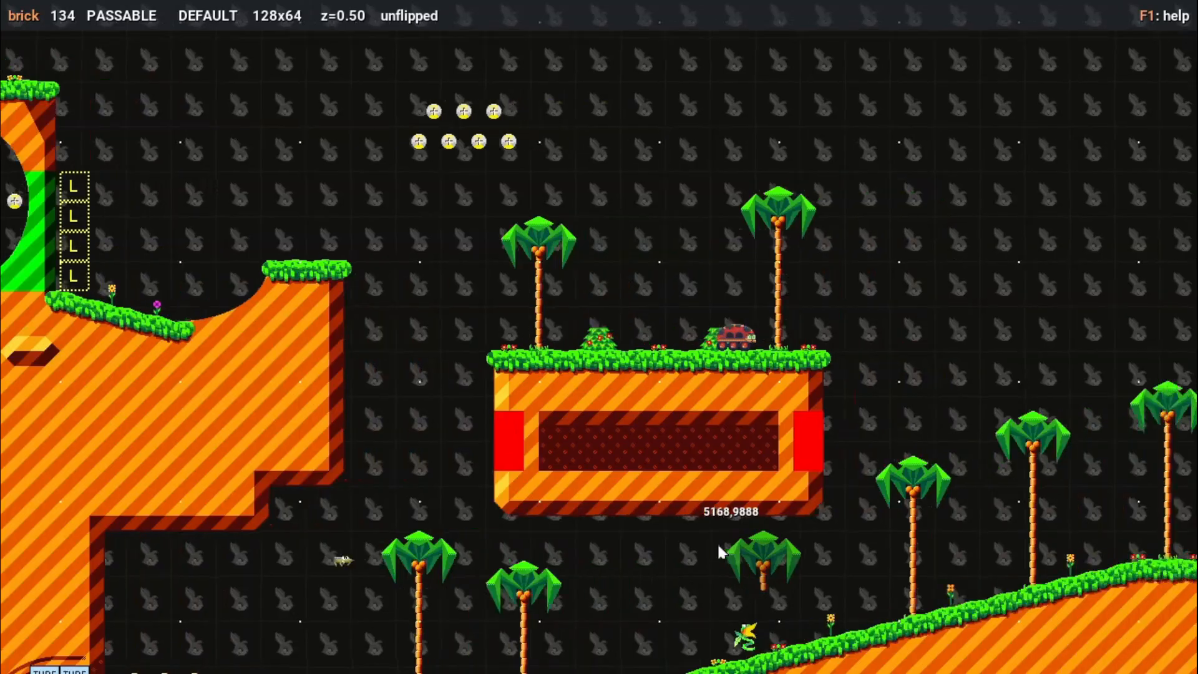
key(Right)
key(Down)
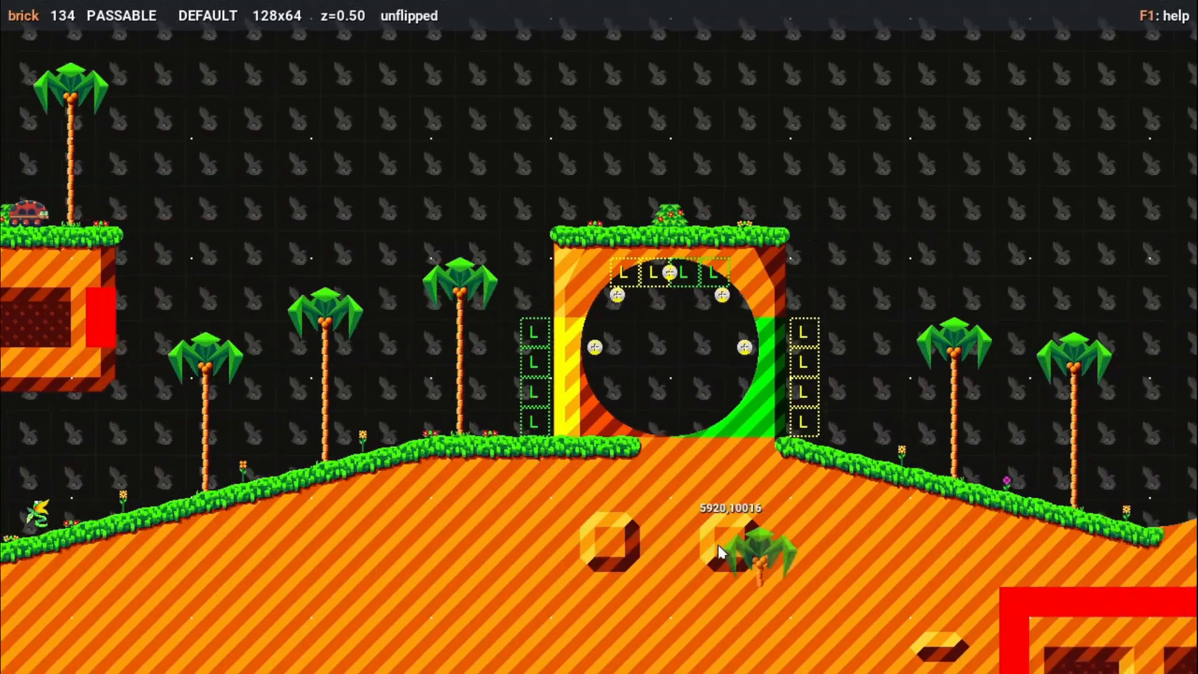
key(Right)
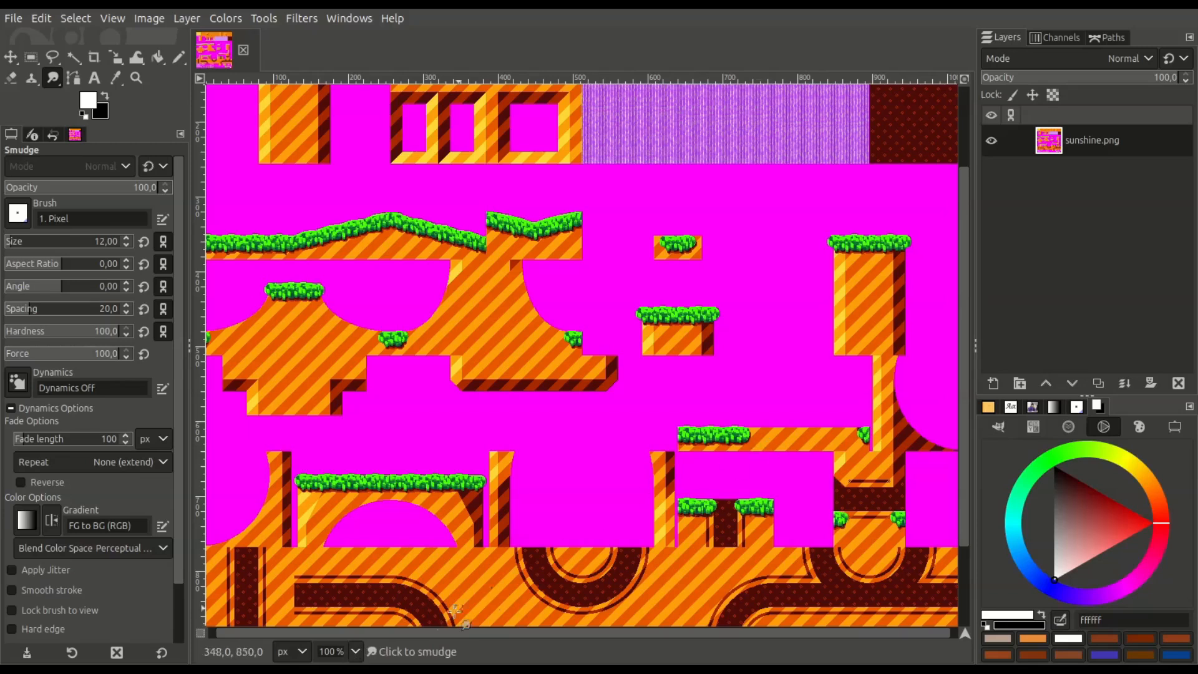
Step: In GIMP, compare the brick artwork in sunshine.png with the matching collision shapes in sunshine_mask.png
scroll(342, 598, down, 2)
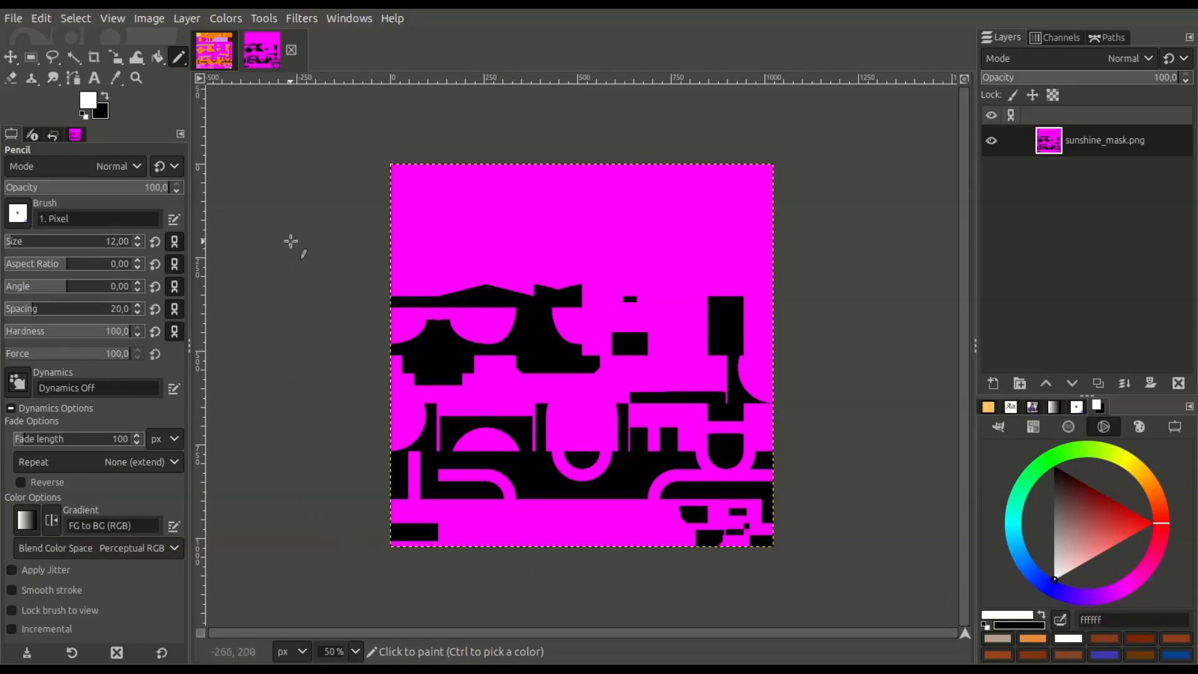
click(214, 51)
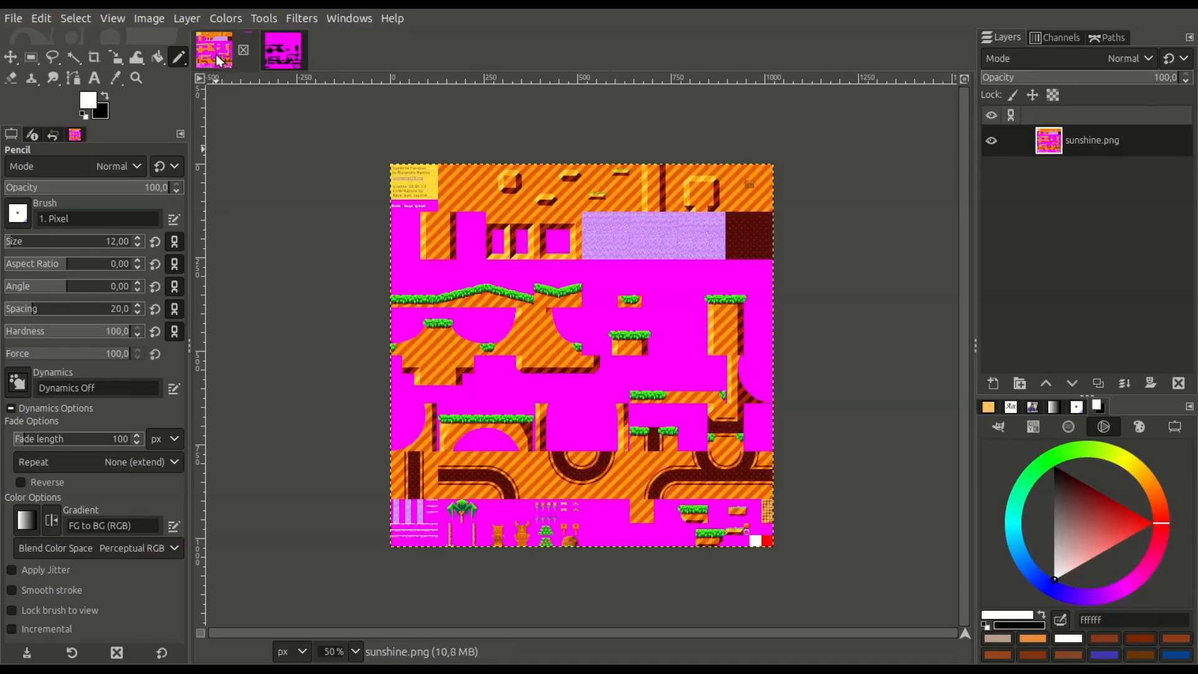
click(283, 61)
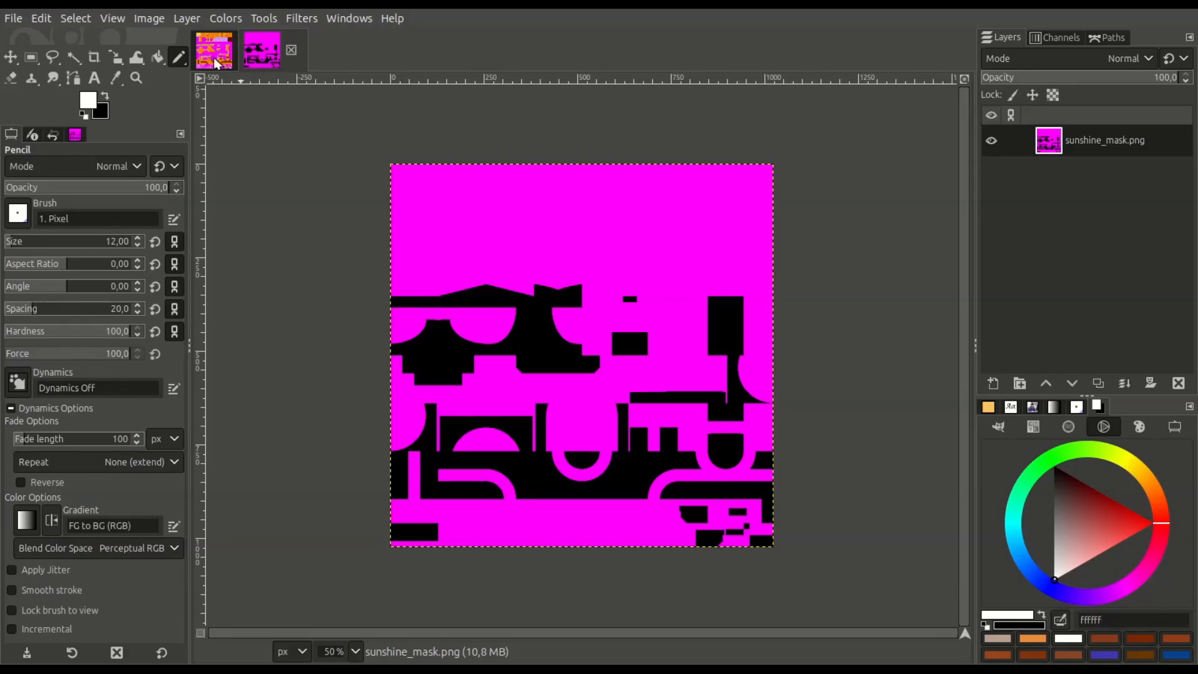
Step: Switch to VS Code and read the definitions of bricks 0 to 3 in the sunshine.brk brickset script
key(alt+Tab)
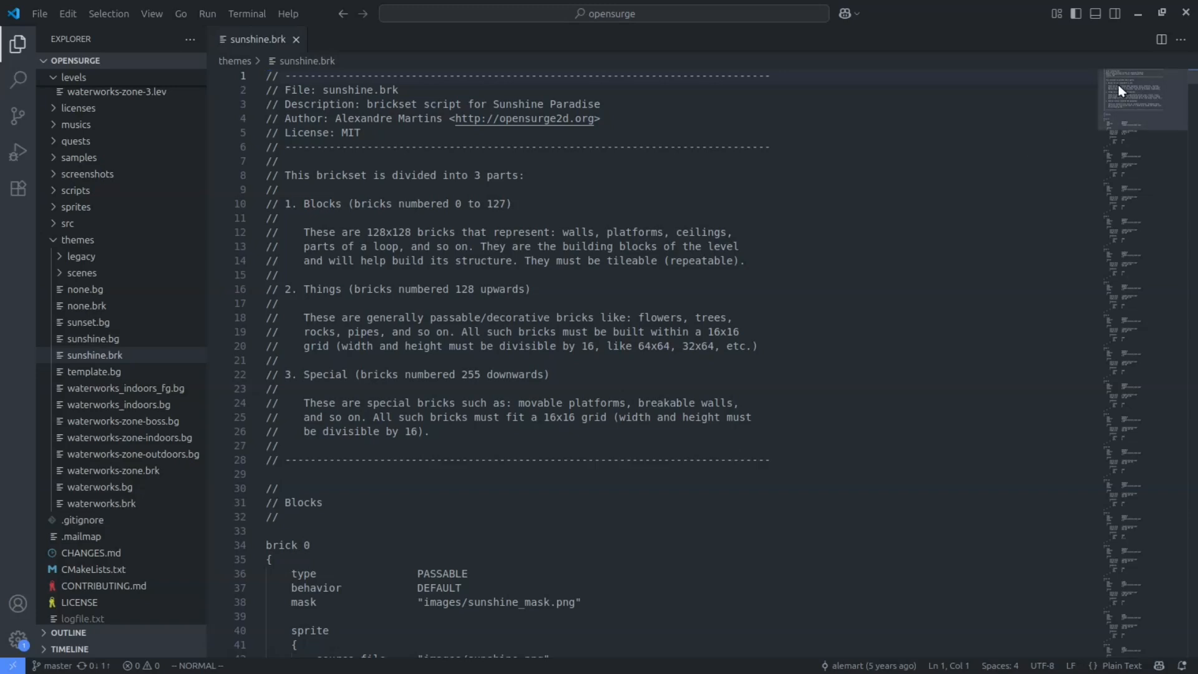
scroll(1118, 84, down, 8)
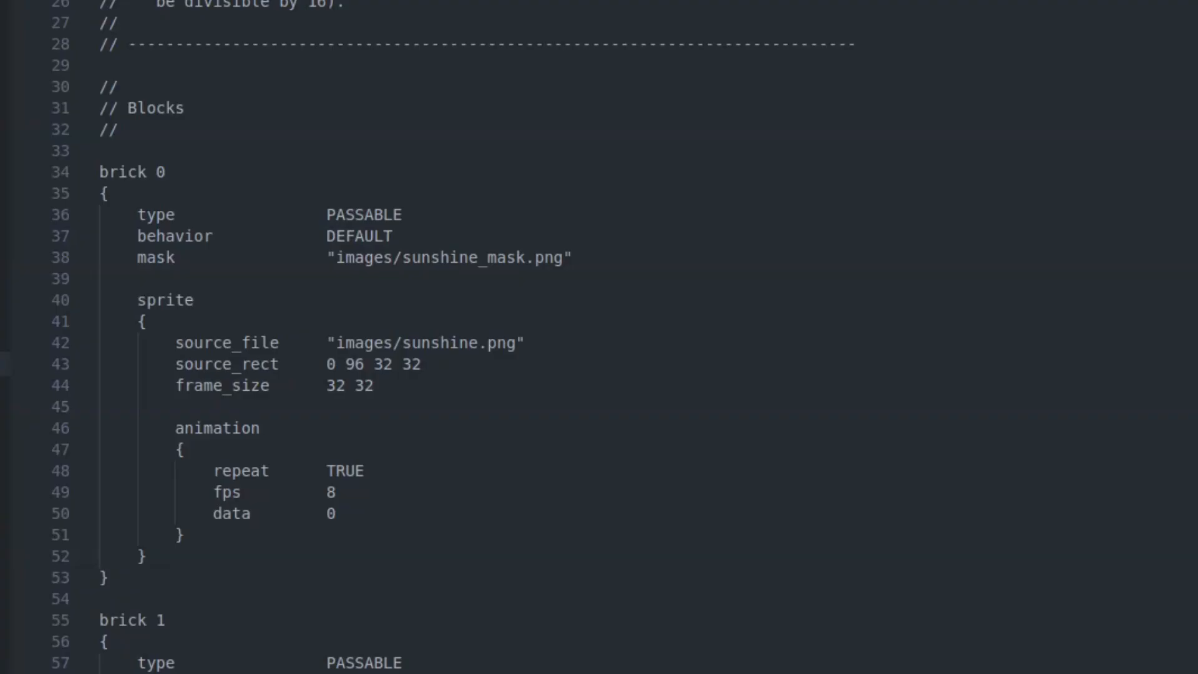
scroll(1122, 95, down, 7)
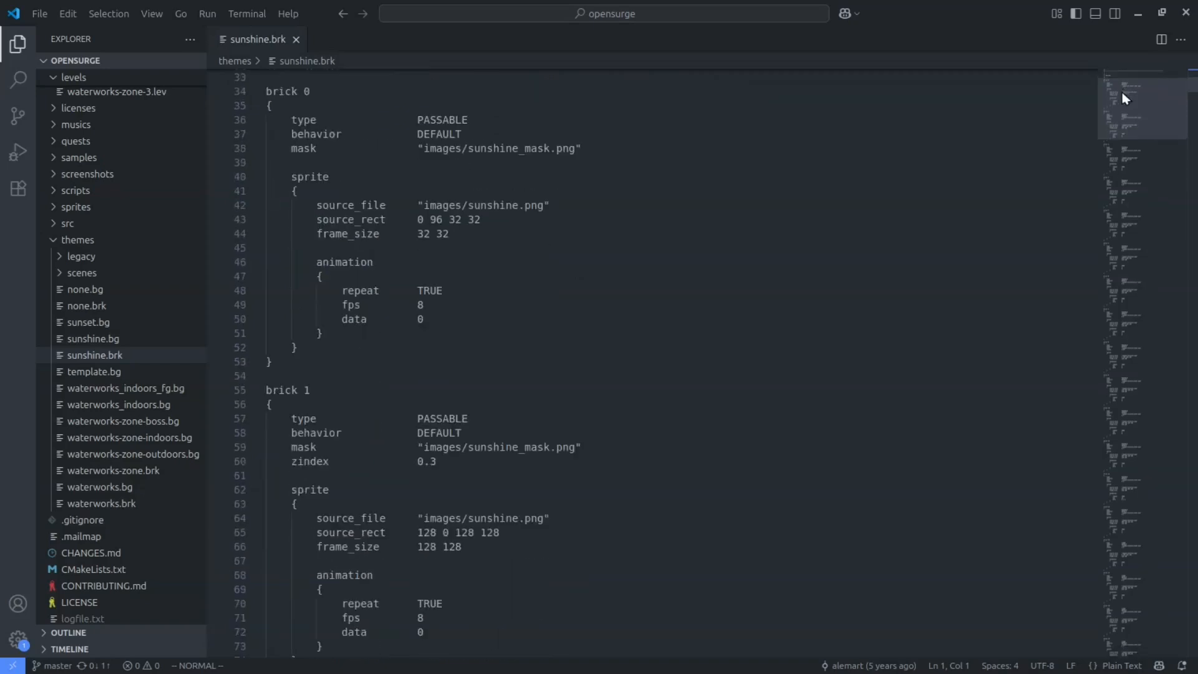
scroll(1122, 95, down, 1)
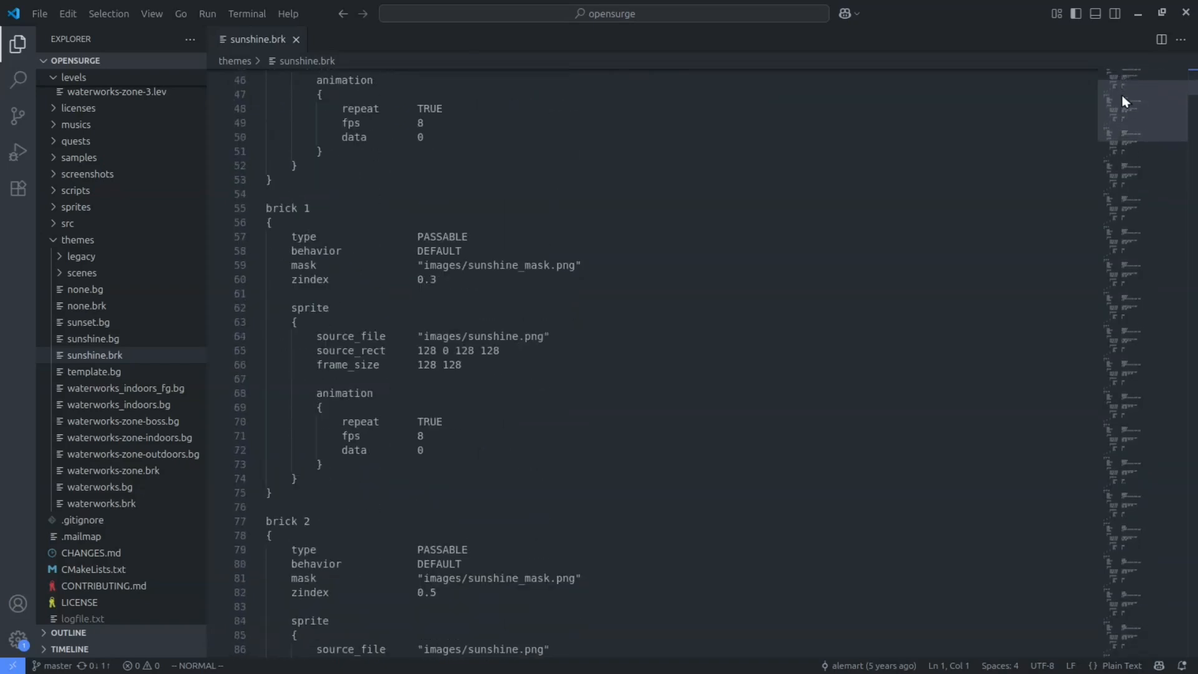
scroll(1121, 95, down, 9)
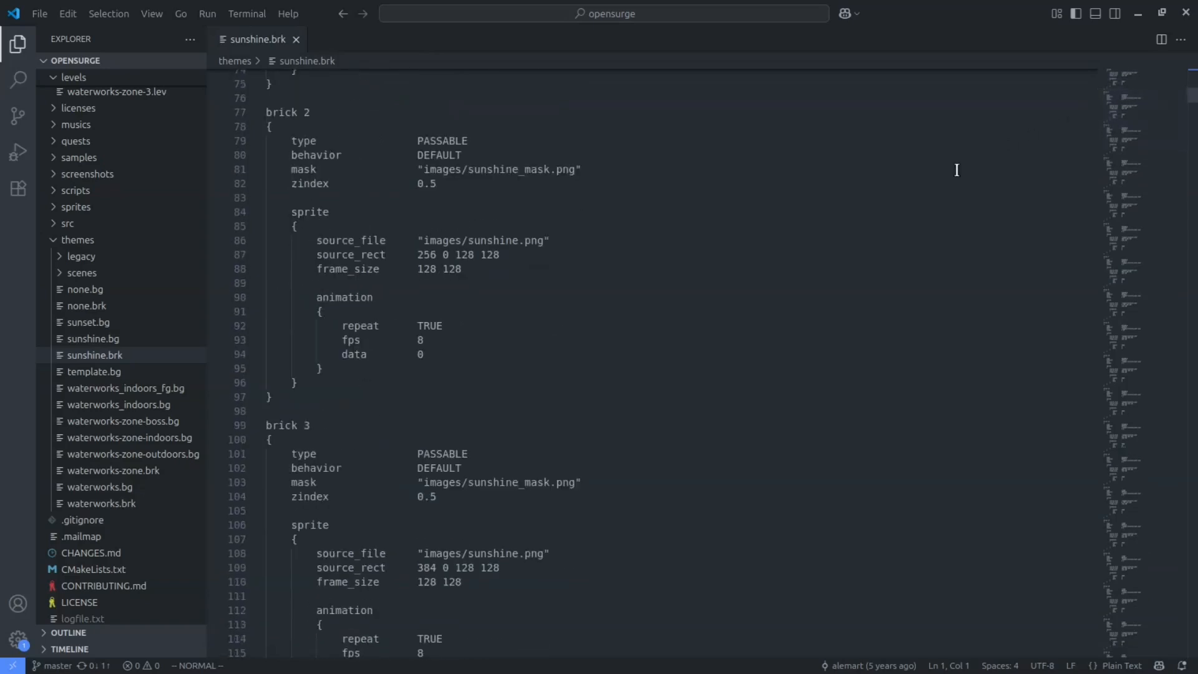
scroll(156, 331, up, 8)
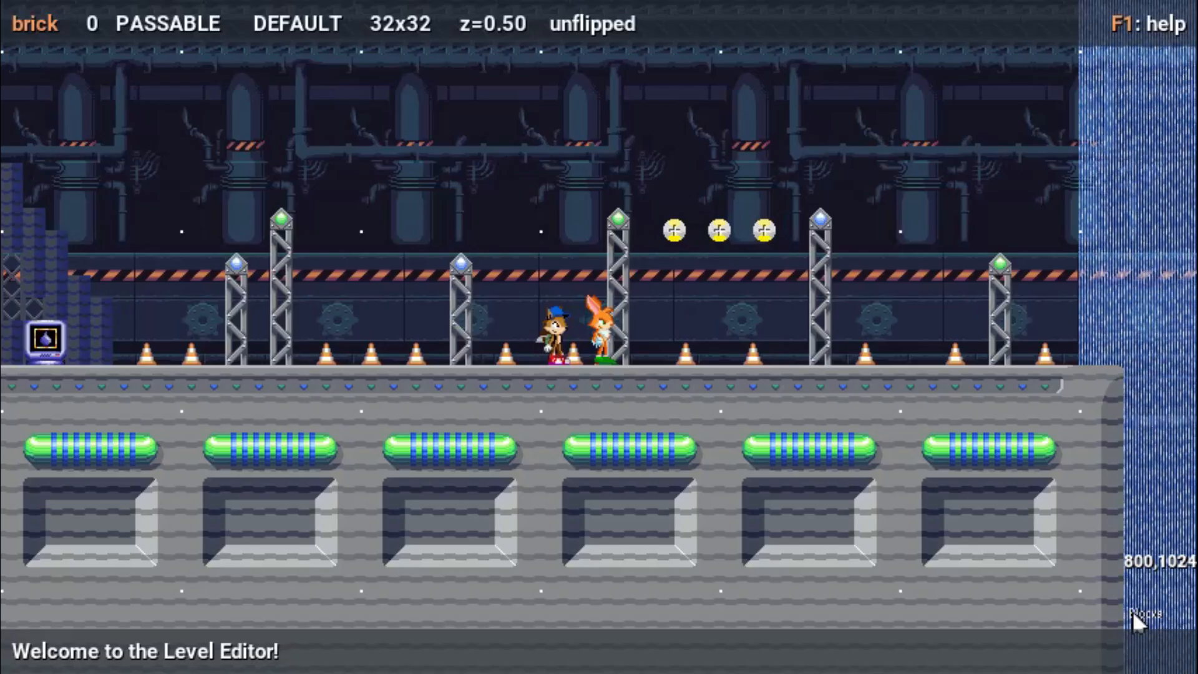
Step: Switch to the waterworks level in the Open Surge editor and browse its palette of enemies and gimmicks
key(space)
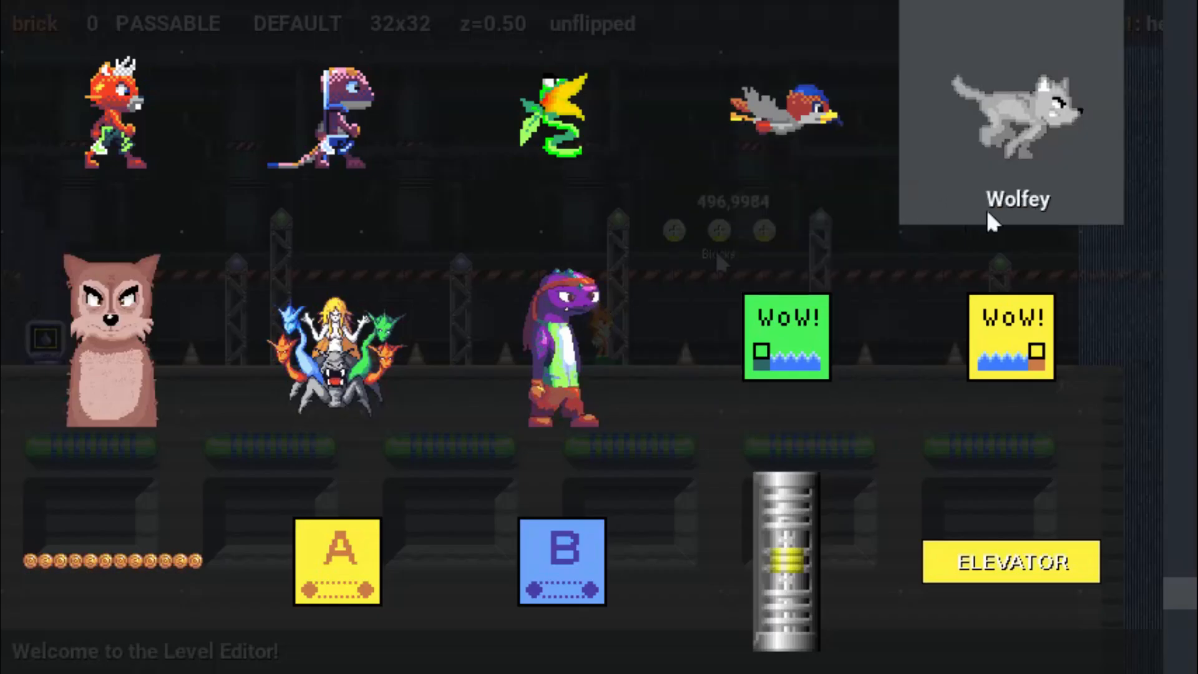
scroll(987, 211, up, 2)
drag(1183, 553, 1155, 646)
key(Escape)
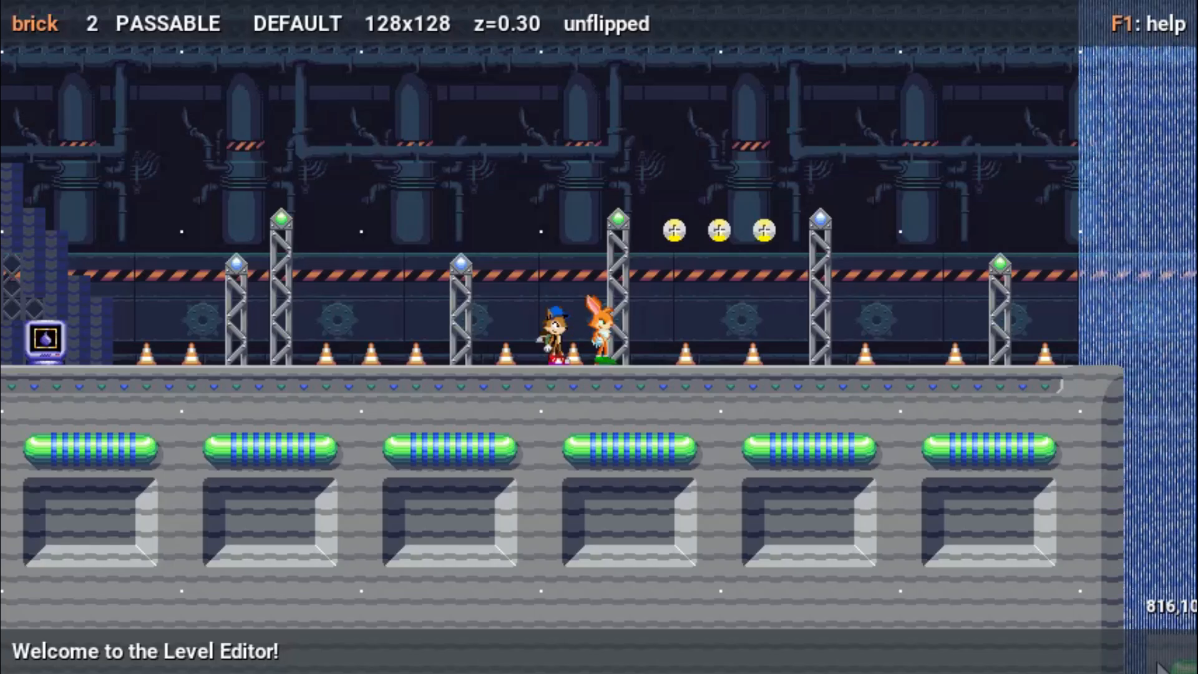
Step: Start playing the waterworks level and roll into the item box to collect its water shield
key(F12)
key(Left)
key(Down)
key(space)
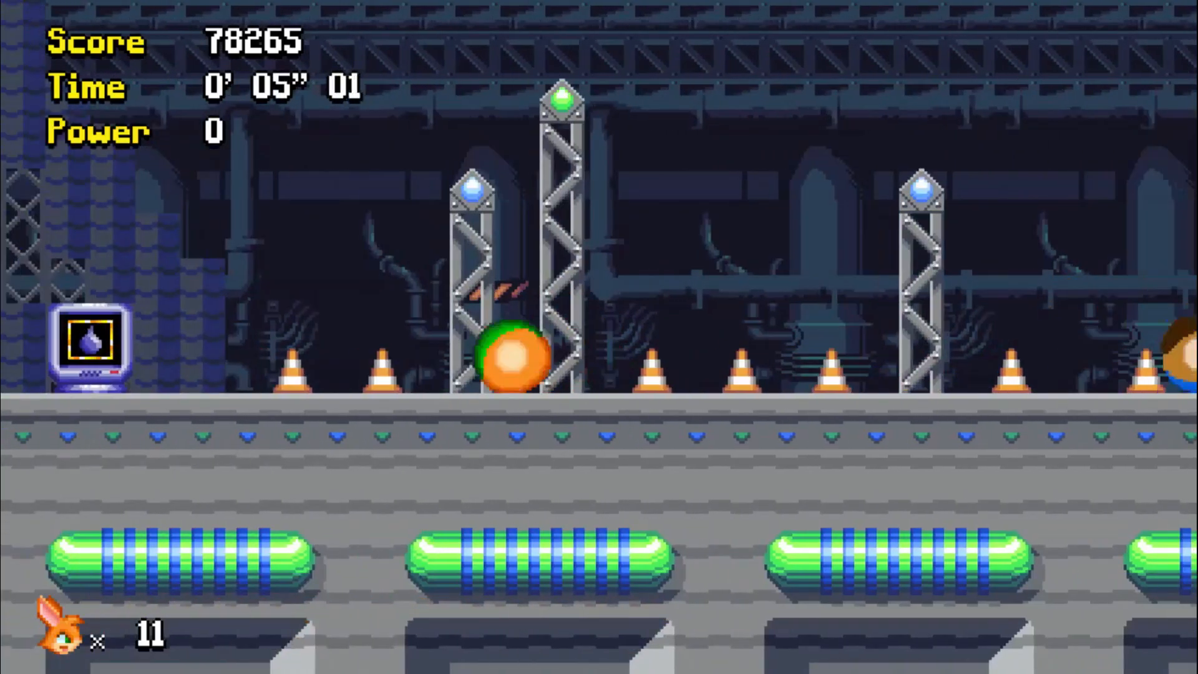
key(Right)
key(Down)
key(space)
key(space)
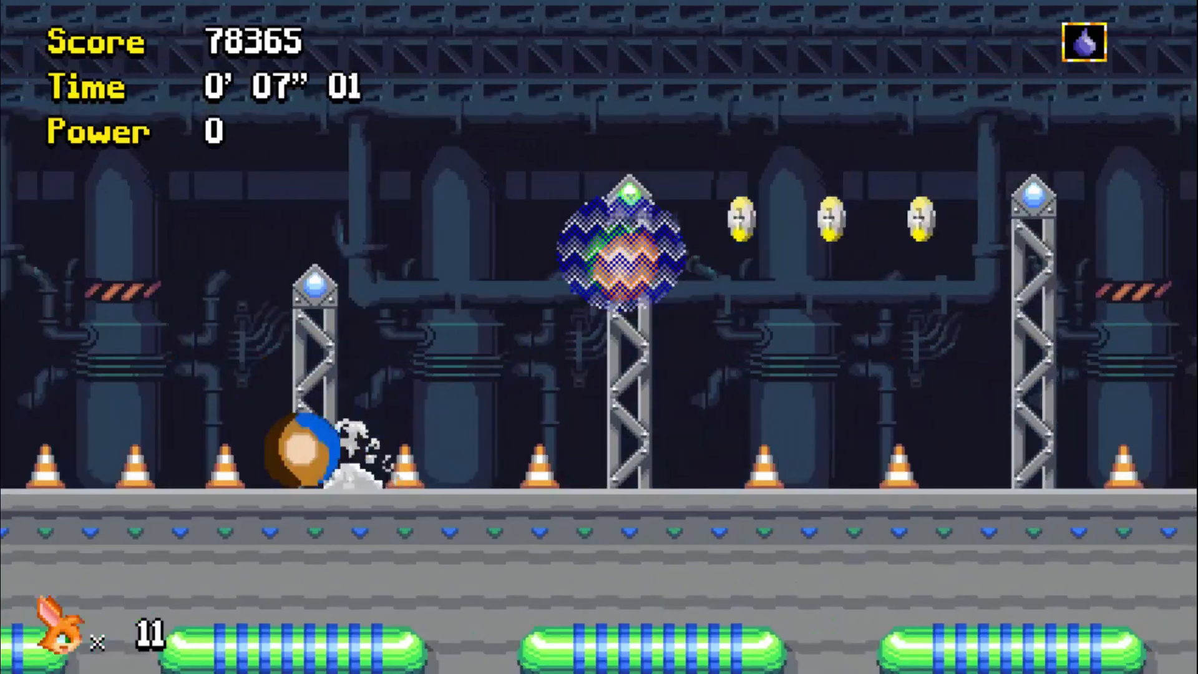
Step: Guide the character through the waterworks level into the underwater section, collecting coins and doubling back to the item box in the alcove
key(Right)
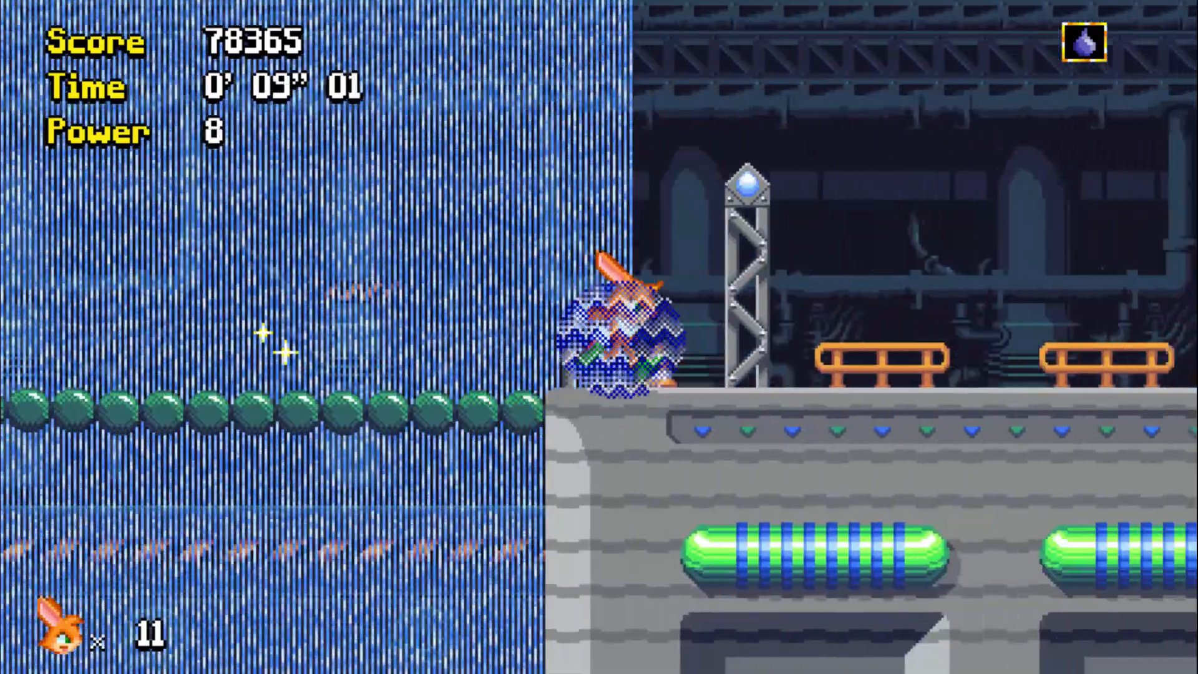
key(Right)
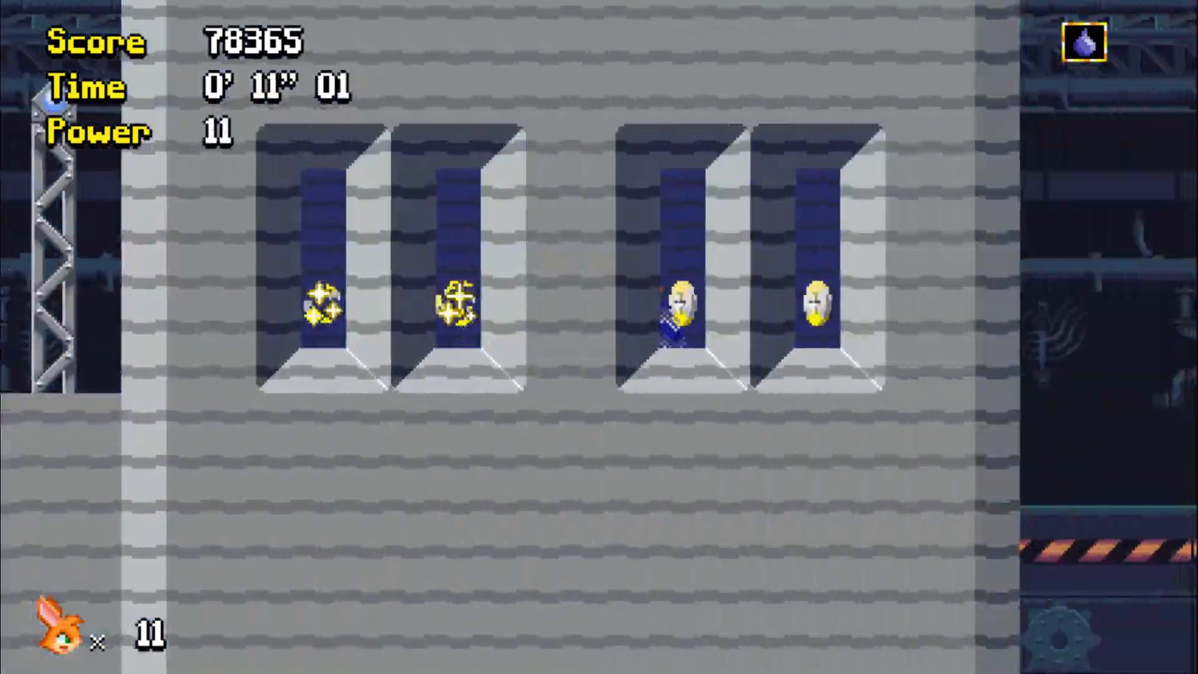
key(Right)
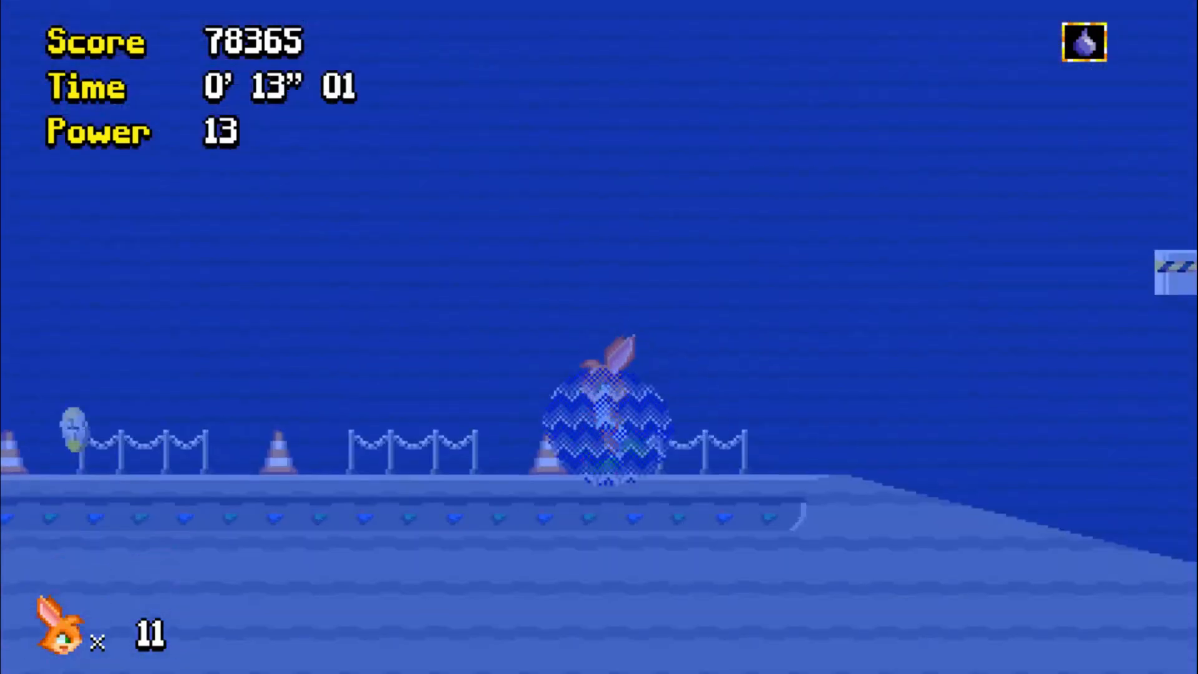
key(Left)
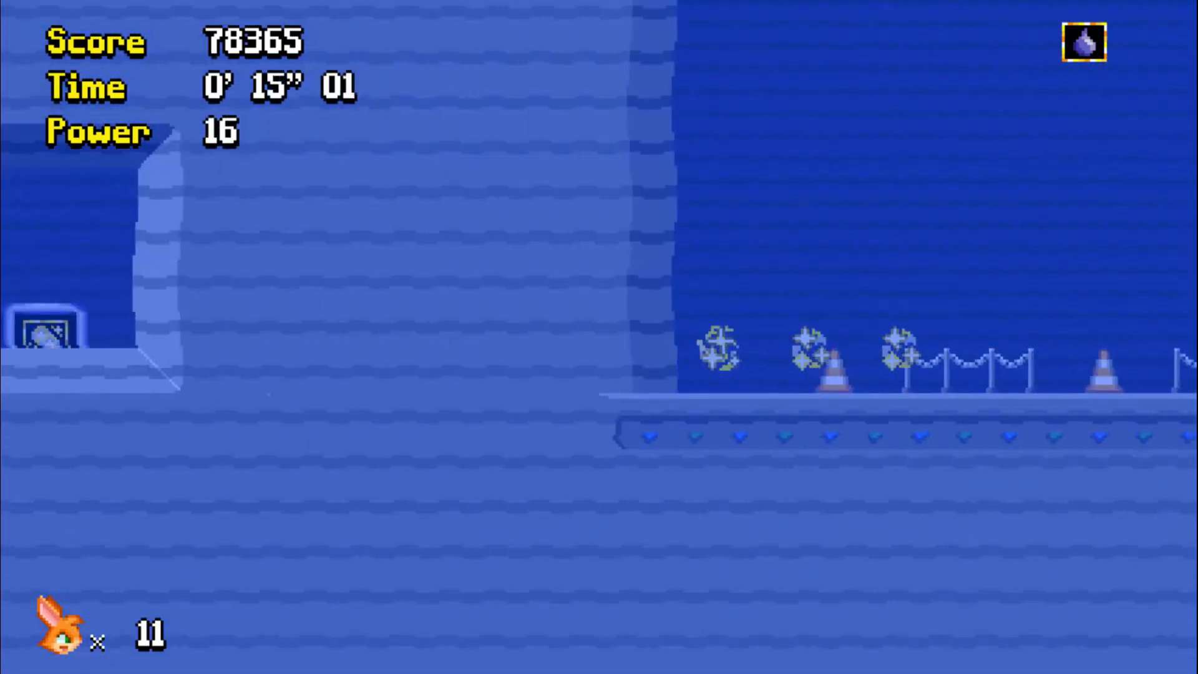
key(Left)
key(Right)
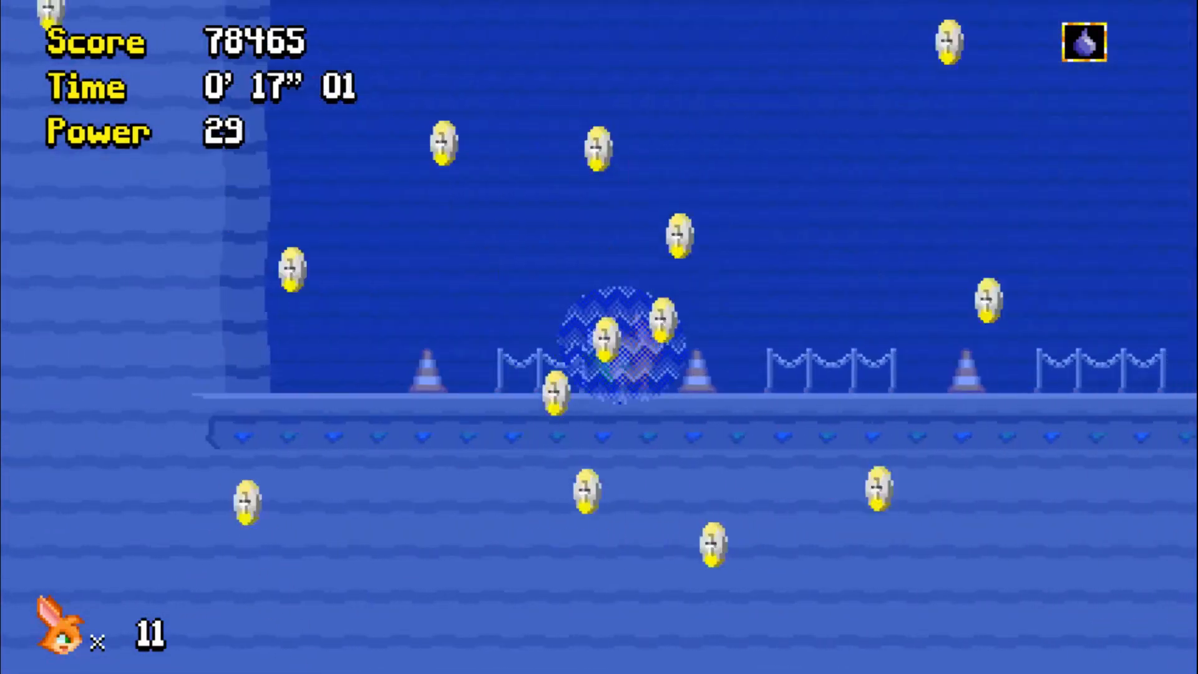
Step: Continue forward underwater past the spikes and lizard enemy, dropping off the ledge to the item box at its foot
key(Right)
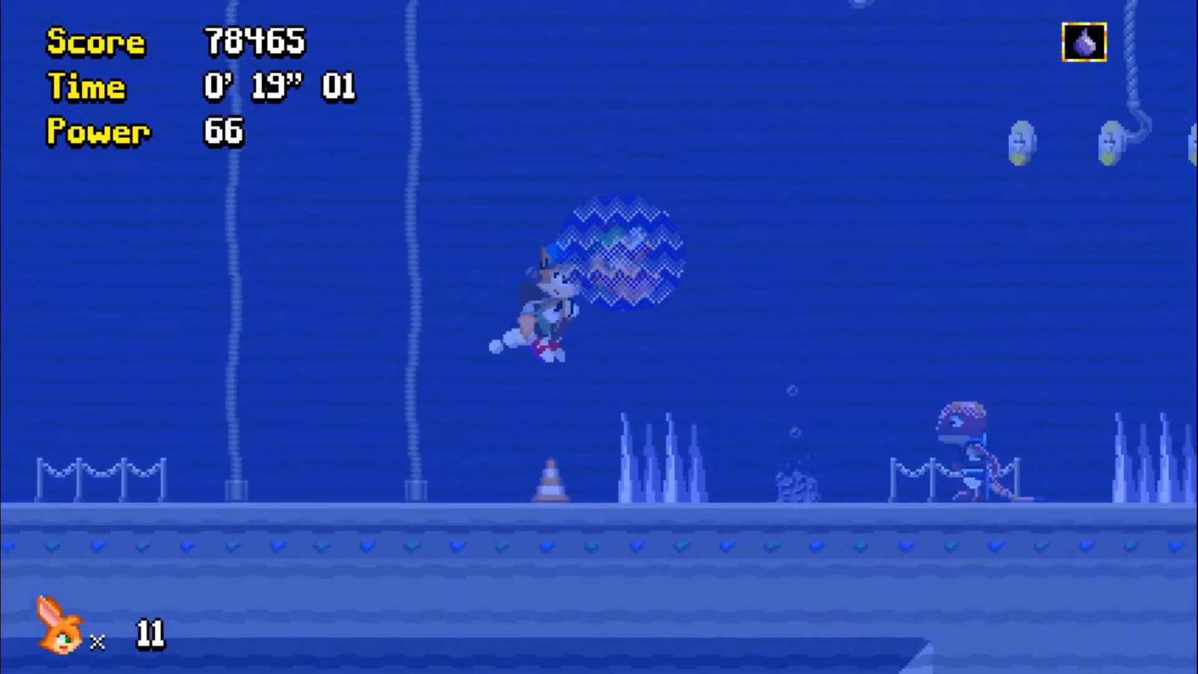
key(Right)
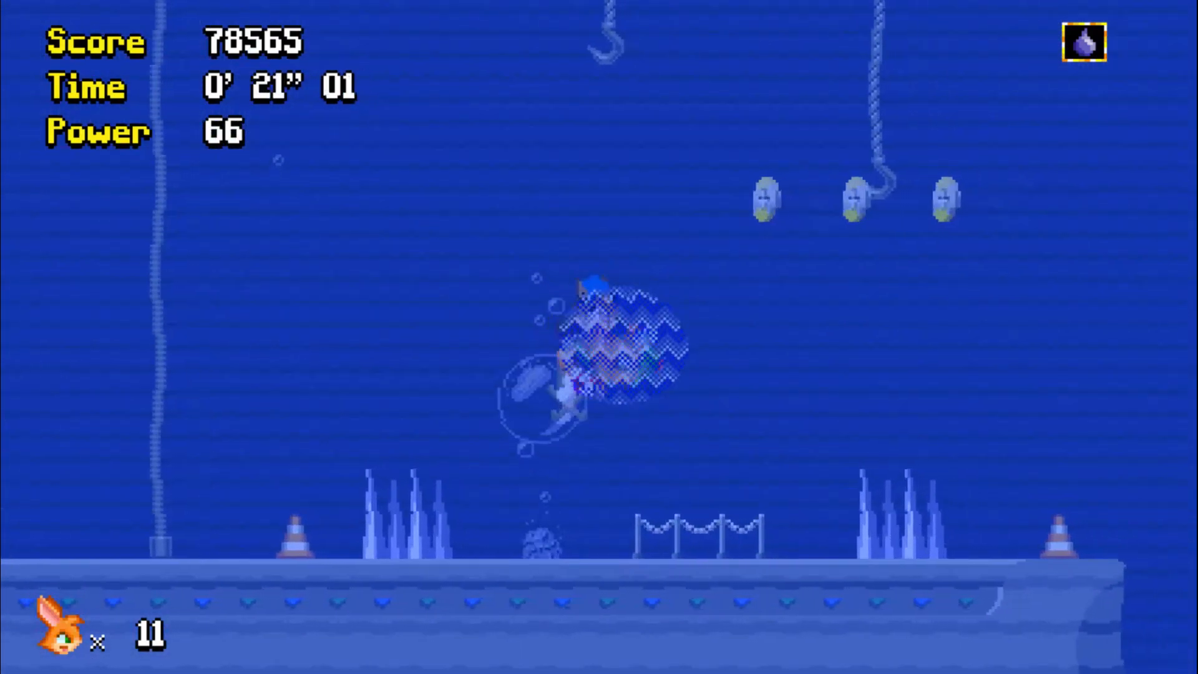
key(Right)
key(space)
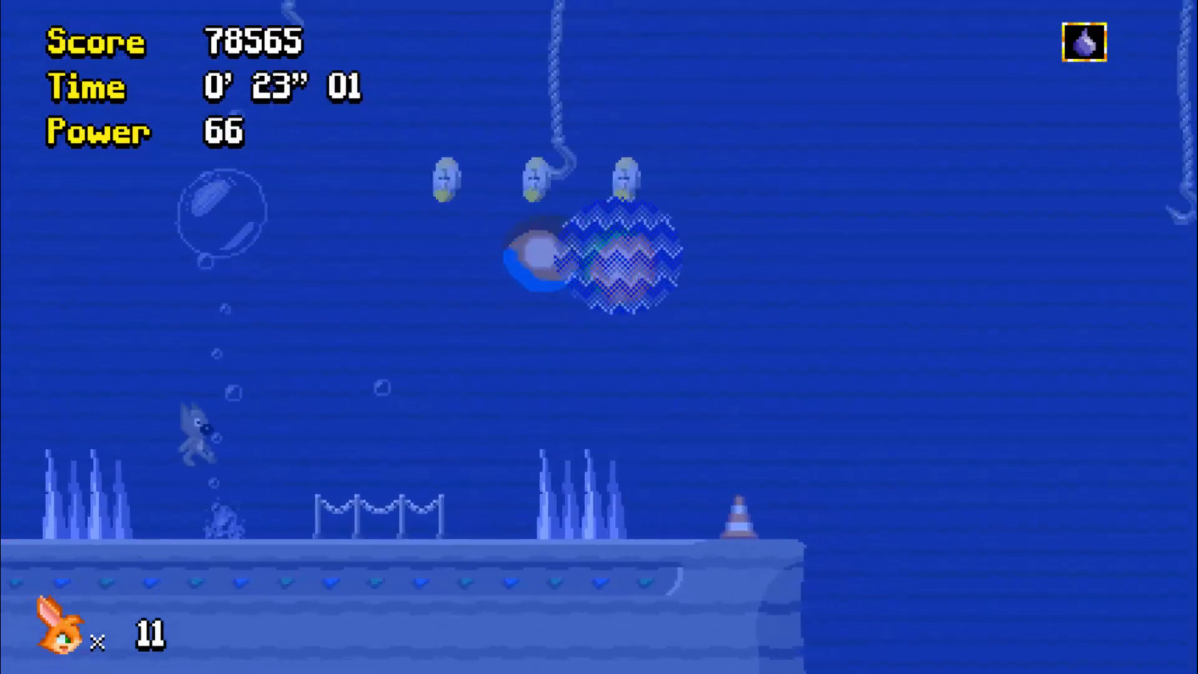
key(Right)
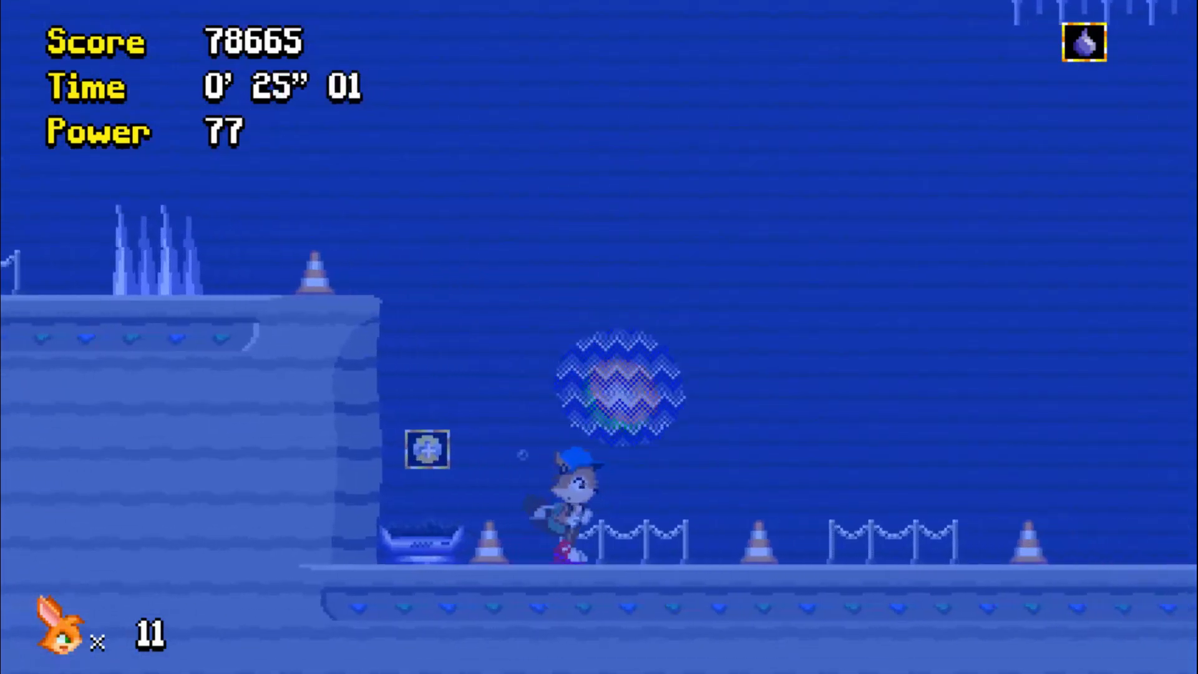
key(Right)
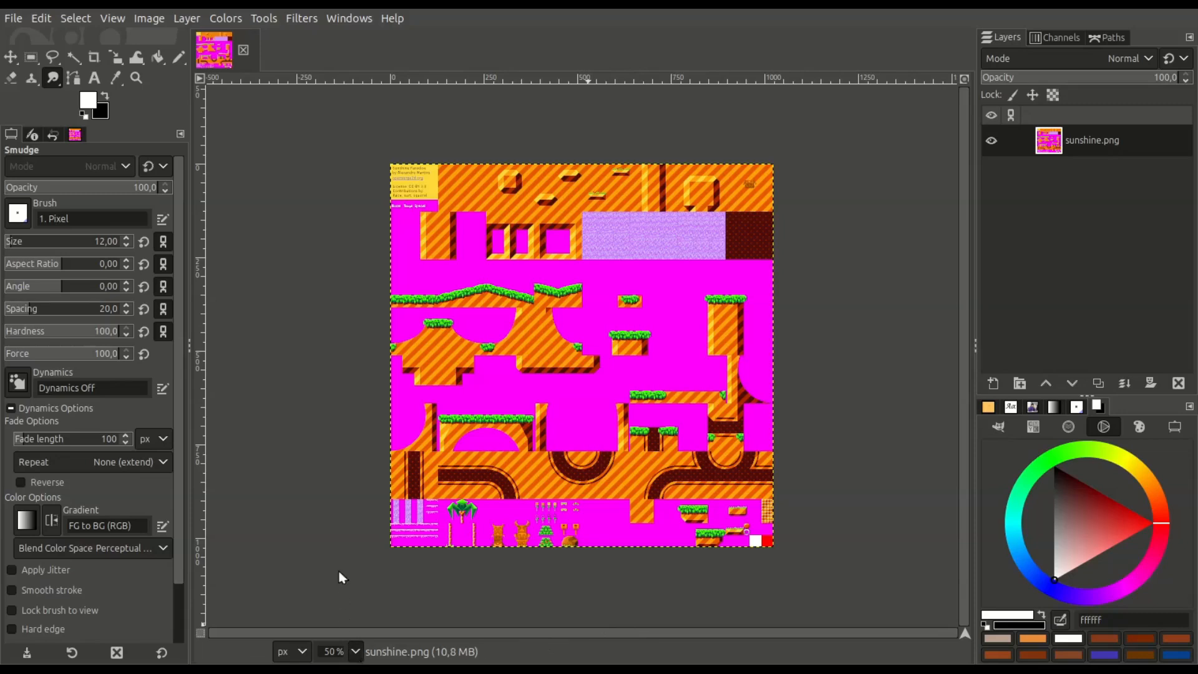
Step: In GIMP, inspect the terrain brick artwork in sunshine.png at 100% zoom
key(1)
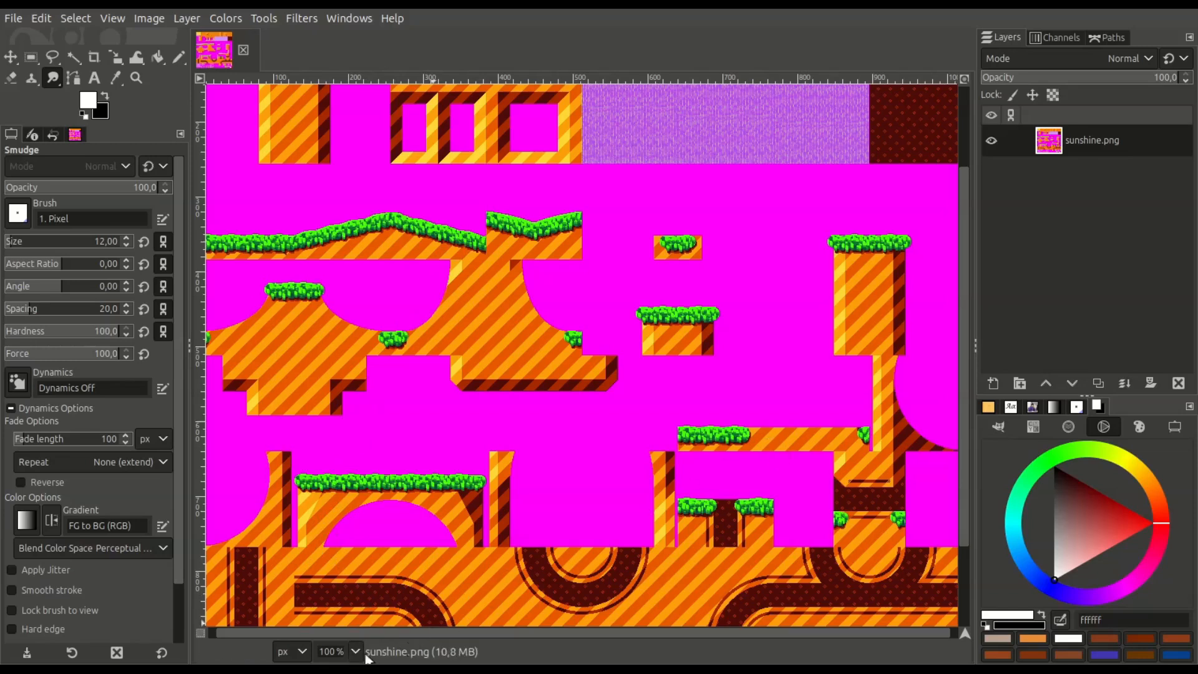
key(minus)
key(minus)
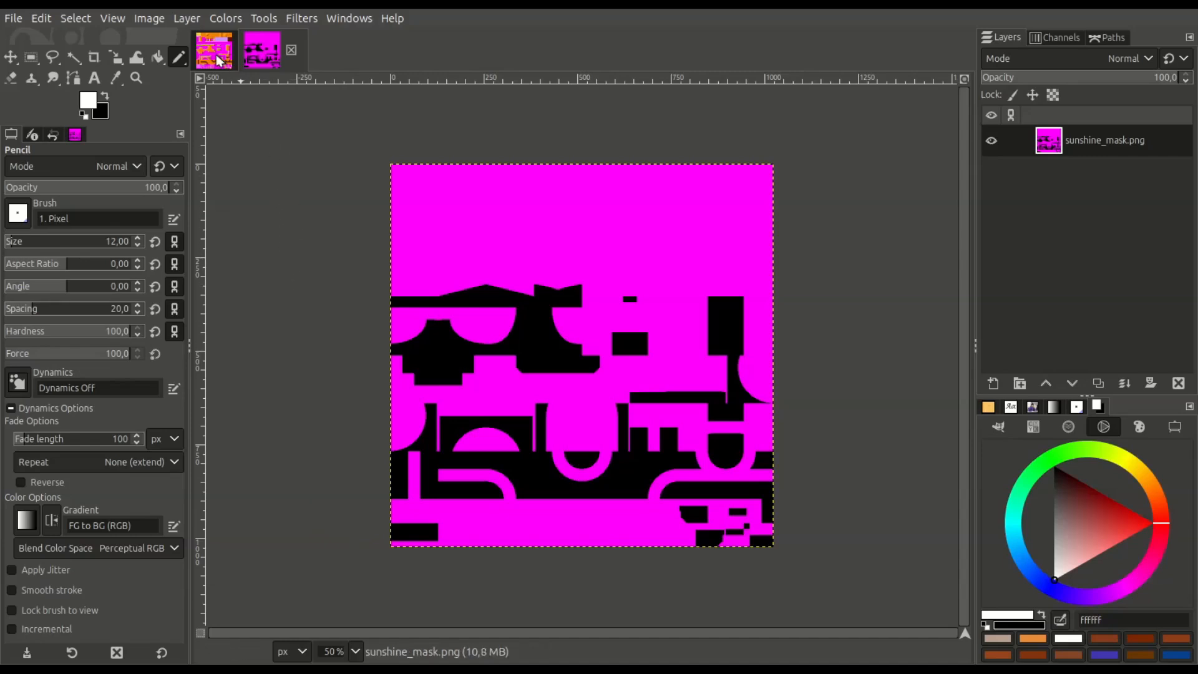
Step: Alternate between sunshine.png and sunshine_mask.png to compare the brick artwork with its collision mask
click(215, 53)
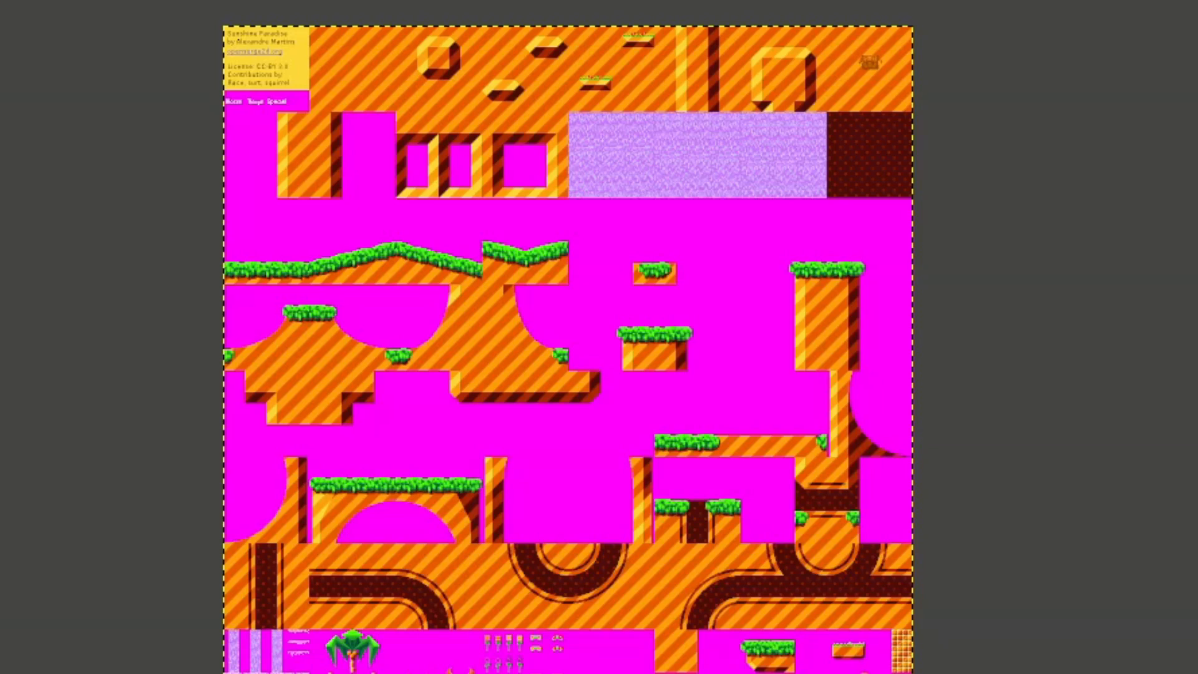
key(alt+1)
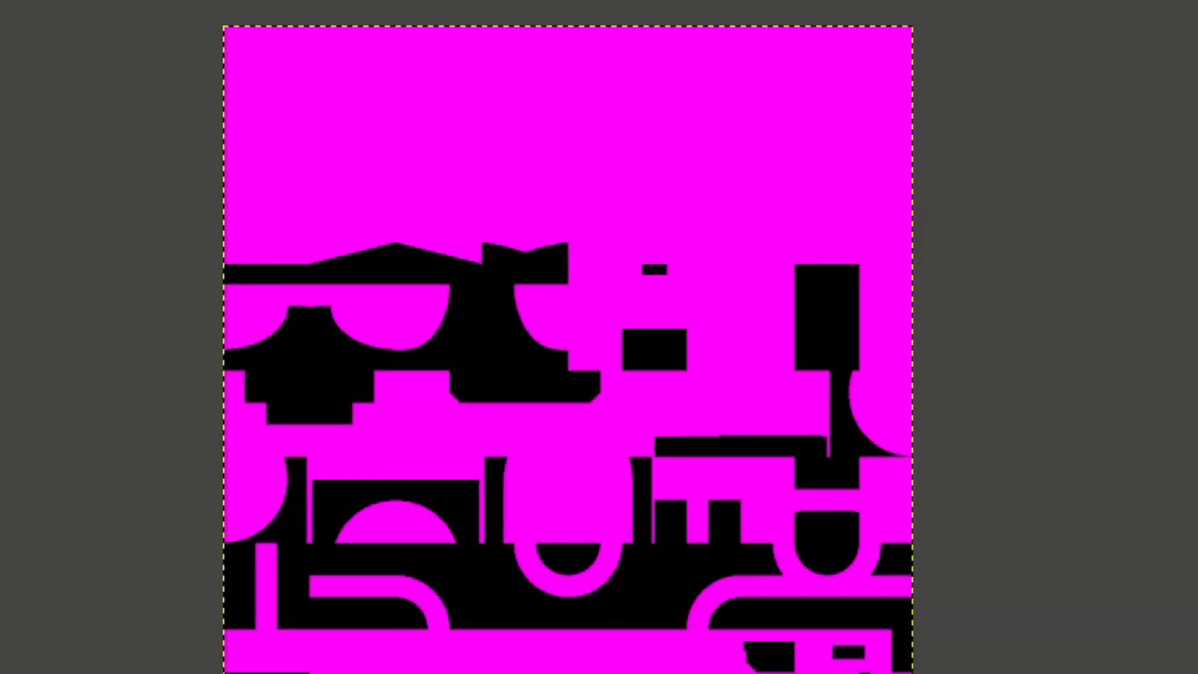
key(alt+2)
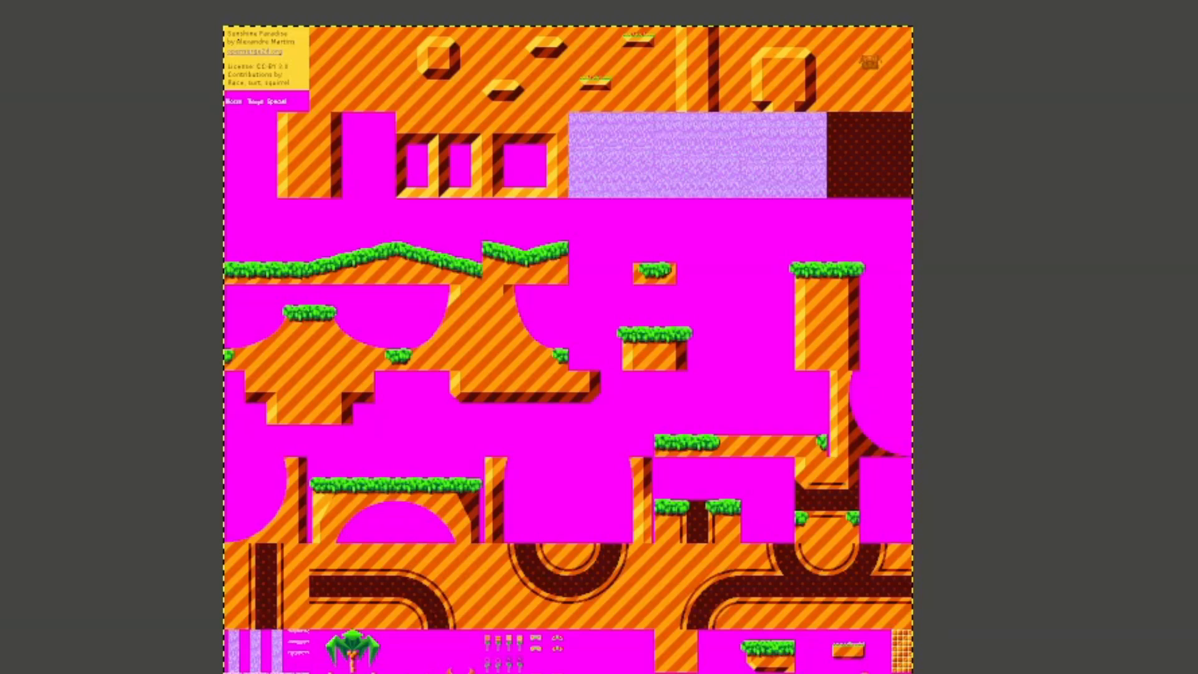
key(alt+1)
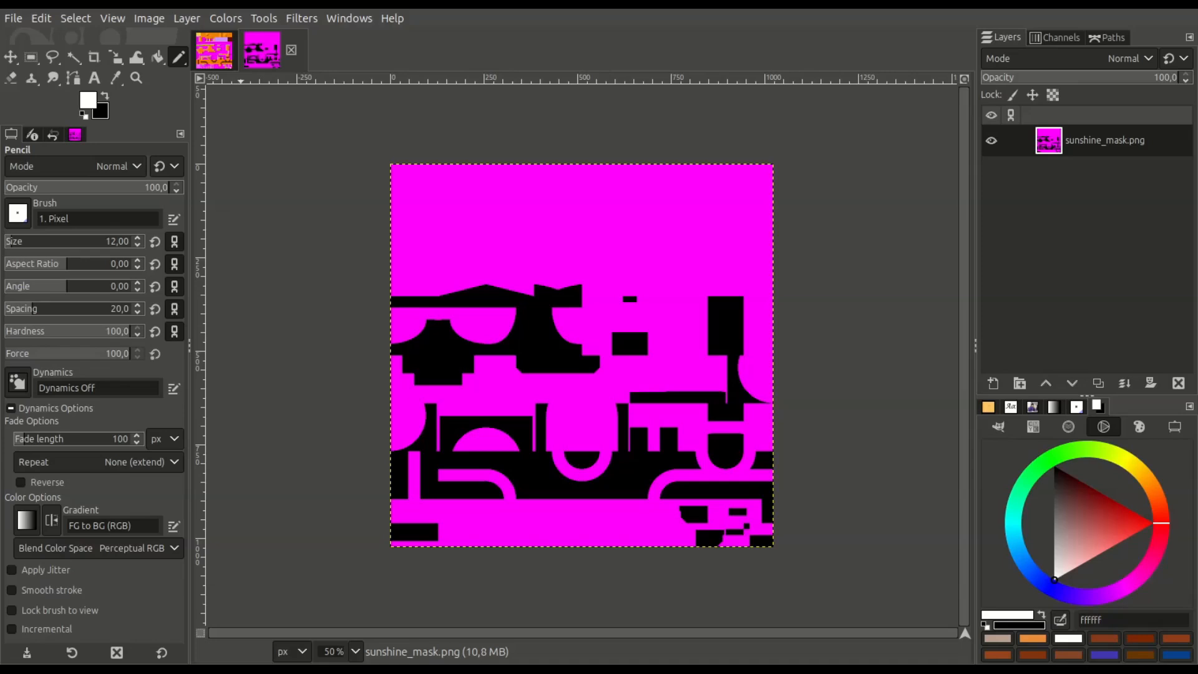
Step: Switch to VS Code and read the brickset overview and the definitions of bricks 0 to 3 in sunshine.brk
key(alt+Tab)
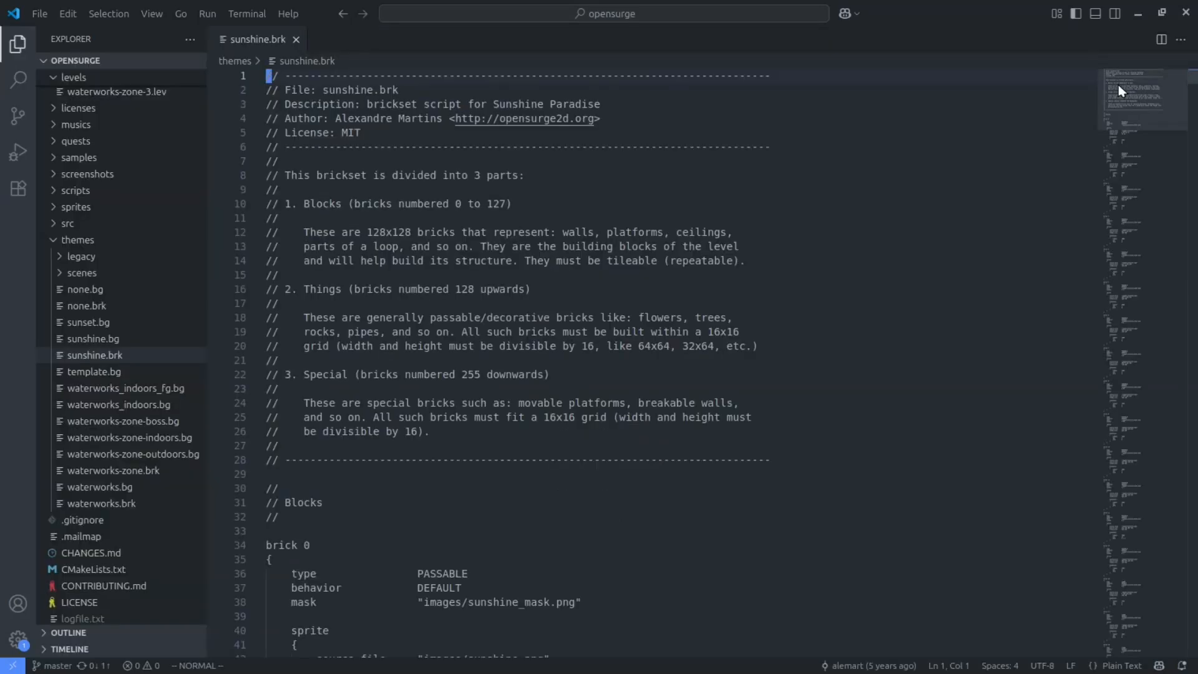
scroll(1118, 85, down, 5)
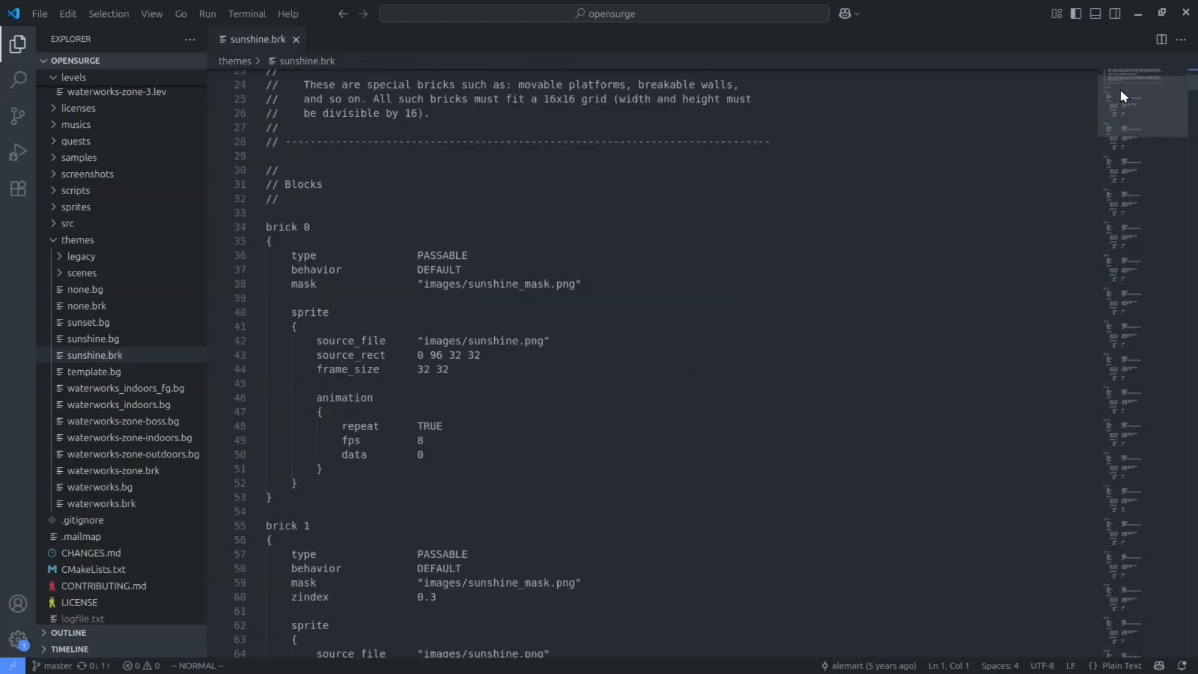
scroll(1120, 91, down, 6)
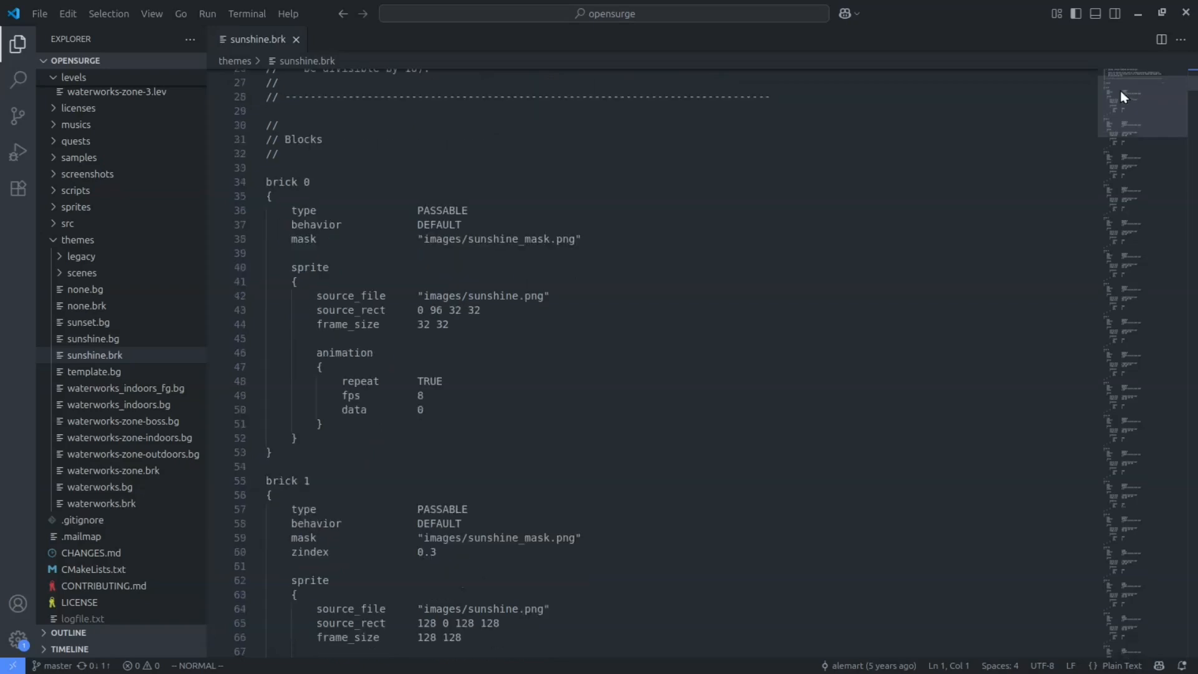
scroll(1121, 95, down, 1)
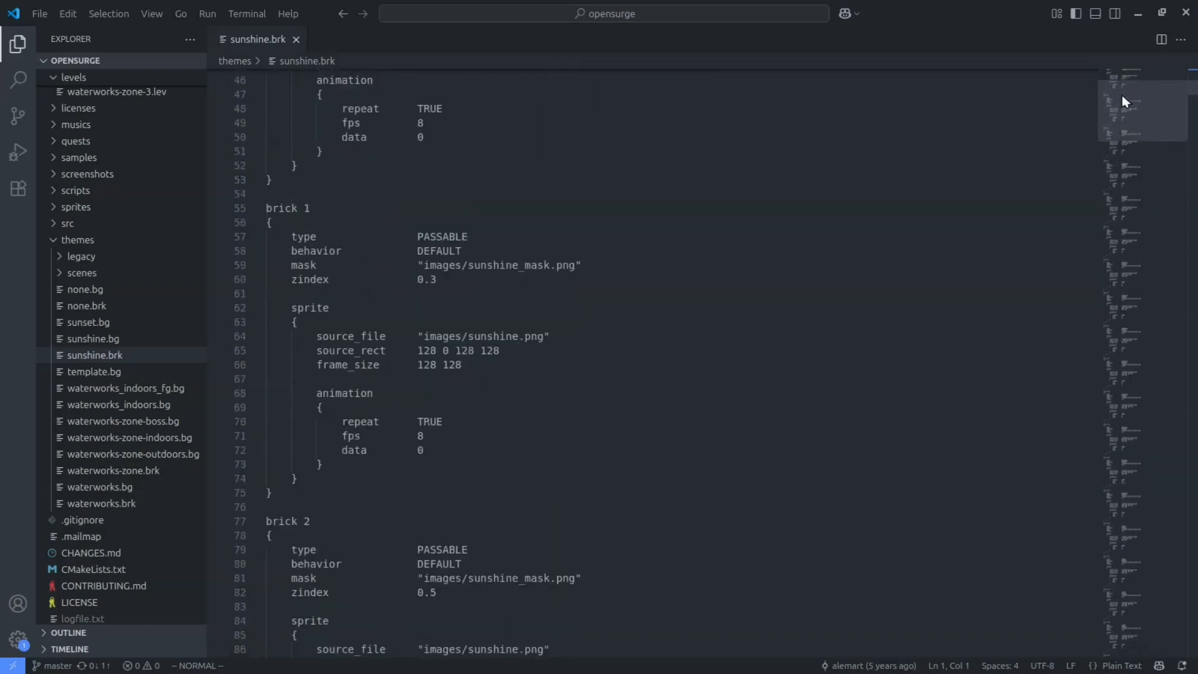
drag(1121, 95, 1121, 103)
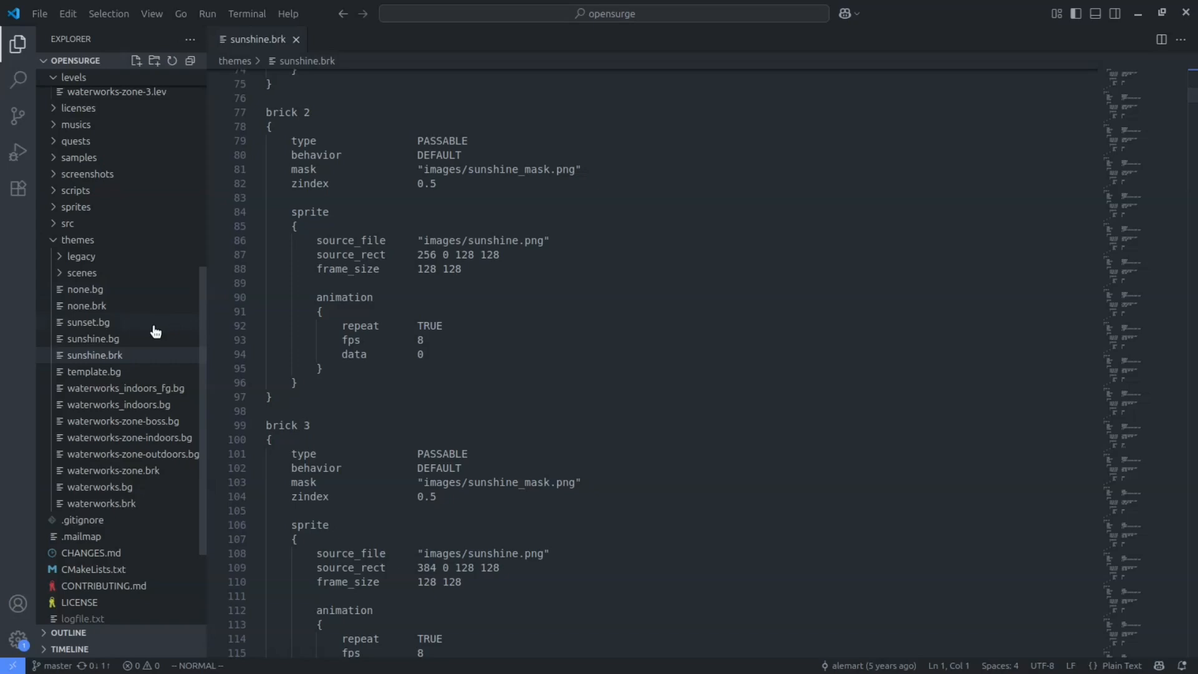
Step: Highlight the theme "themes/sunshine.brk" line in levels/sunshine-1.lev and reopen the sunshine.brk script it references
scroll(157, 331, up, 5)
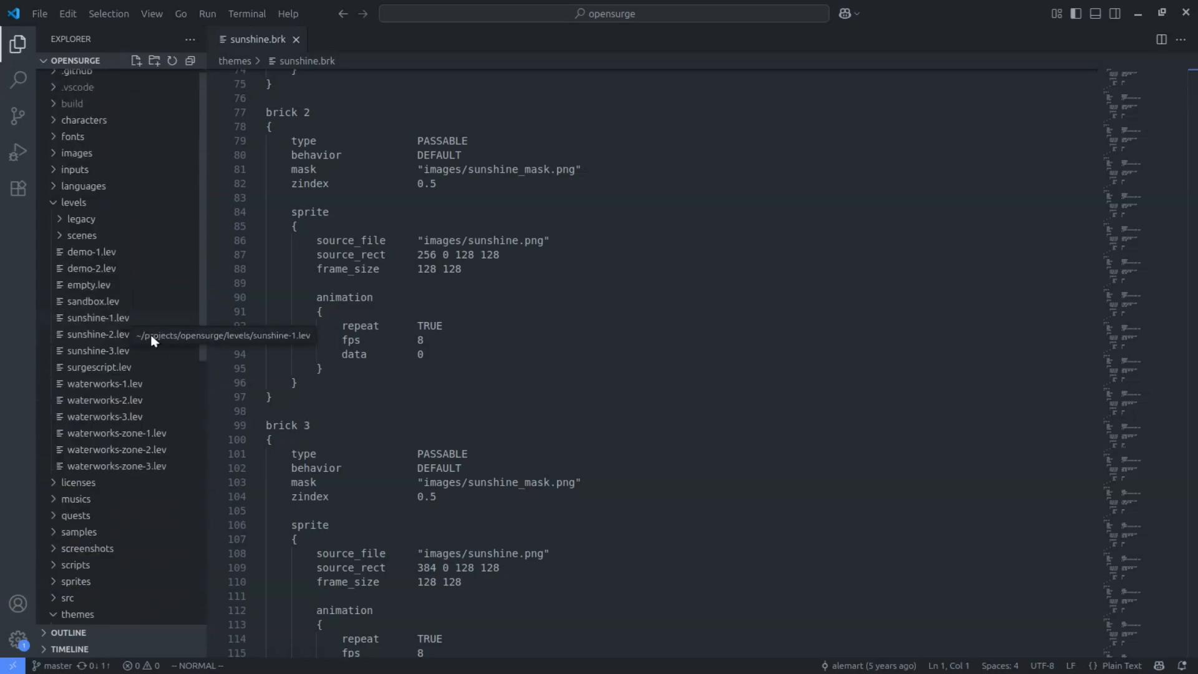
click(119, 318)
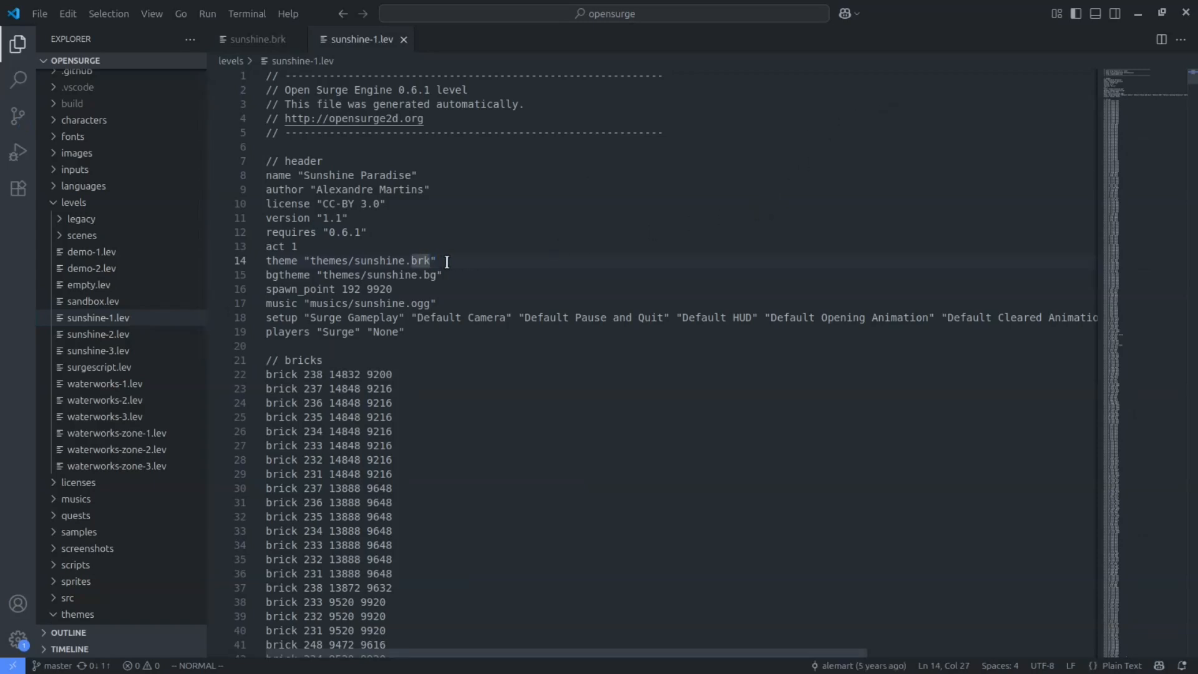
drag(443, 260, 312, 264)
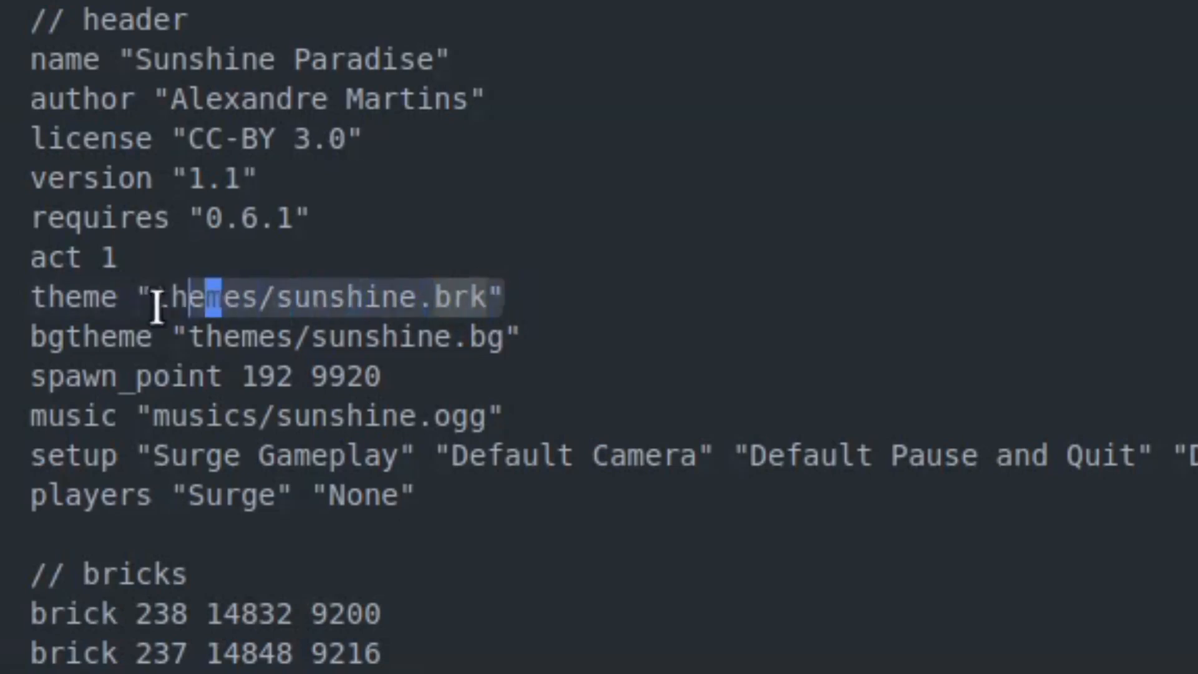
drag(157, 309, 3, 298)
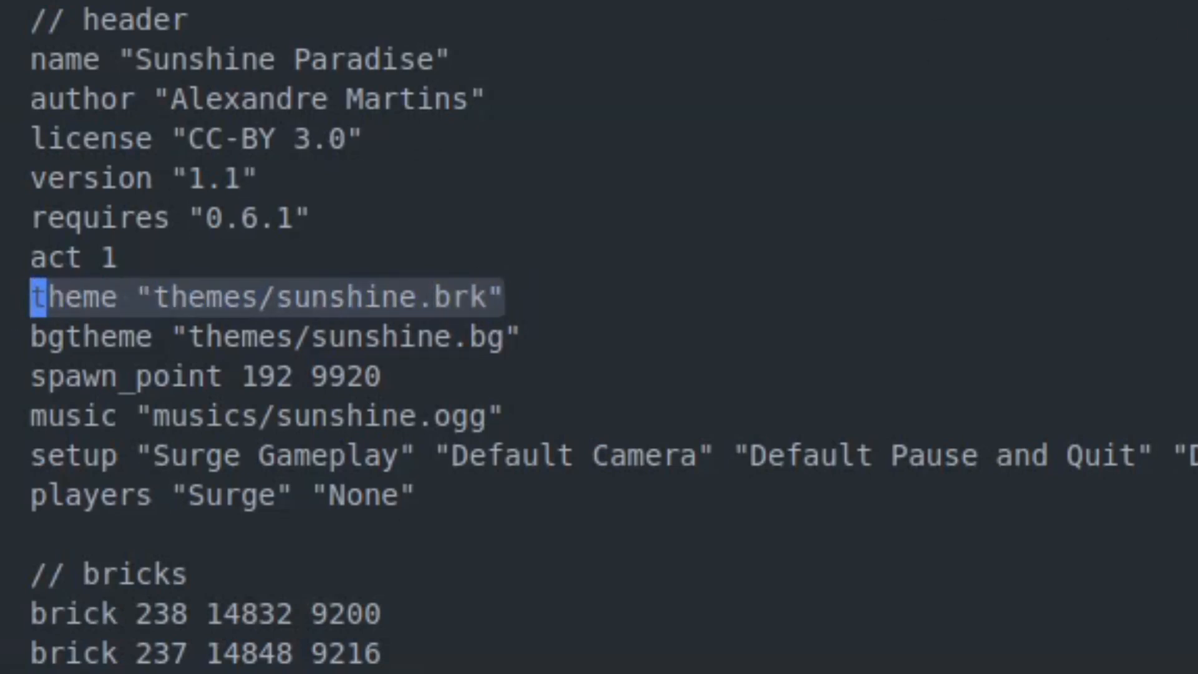
scroll(102, 375, down, 10)
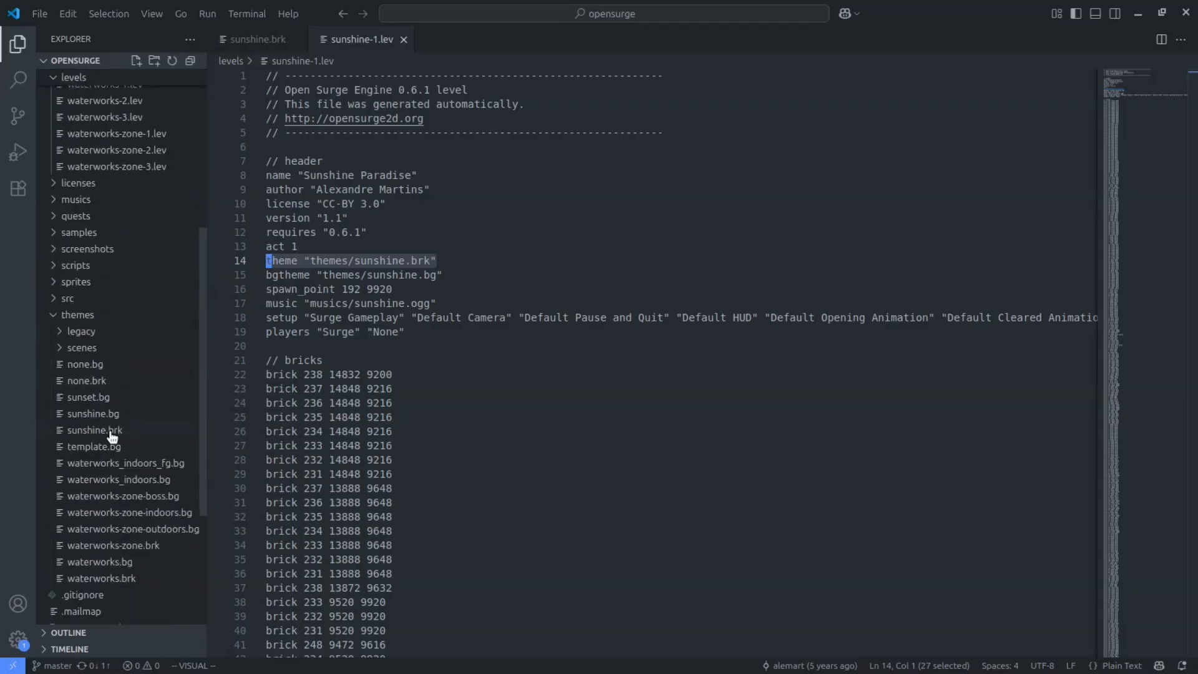
click(111, 434)
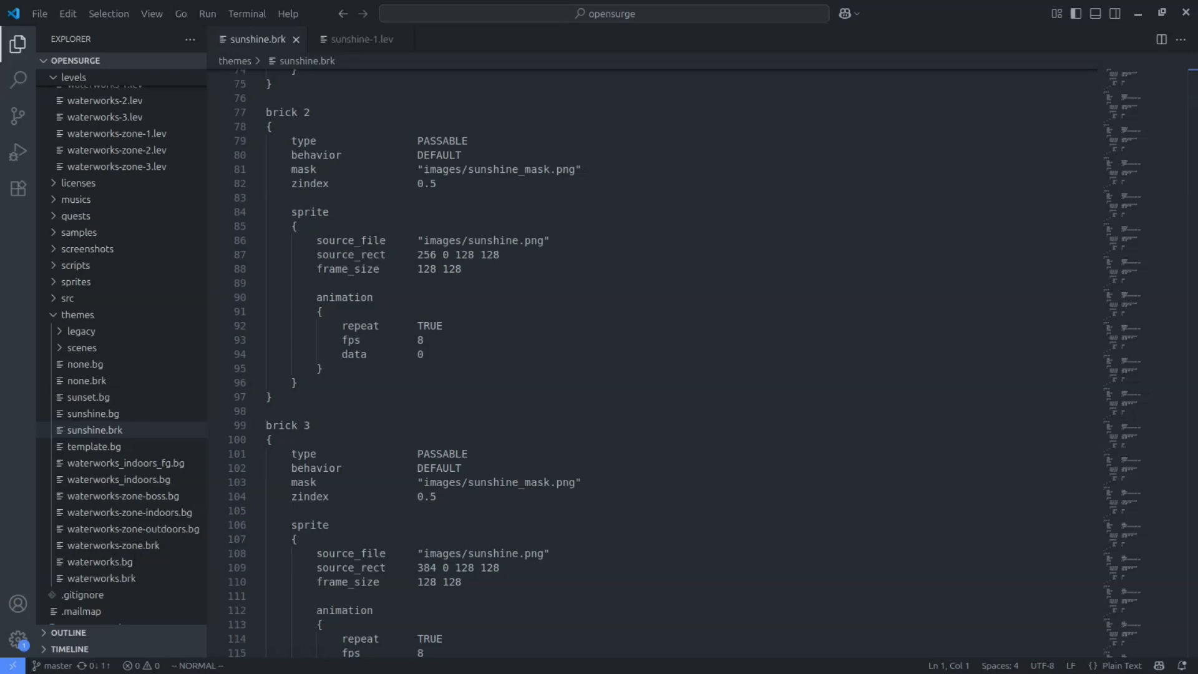
Step: Switch to the sunshine level in the Open Surge editor, travel back toward the level's start, and resume playing from there
key(alt+Tab)
key(shift+Left)
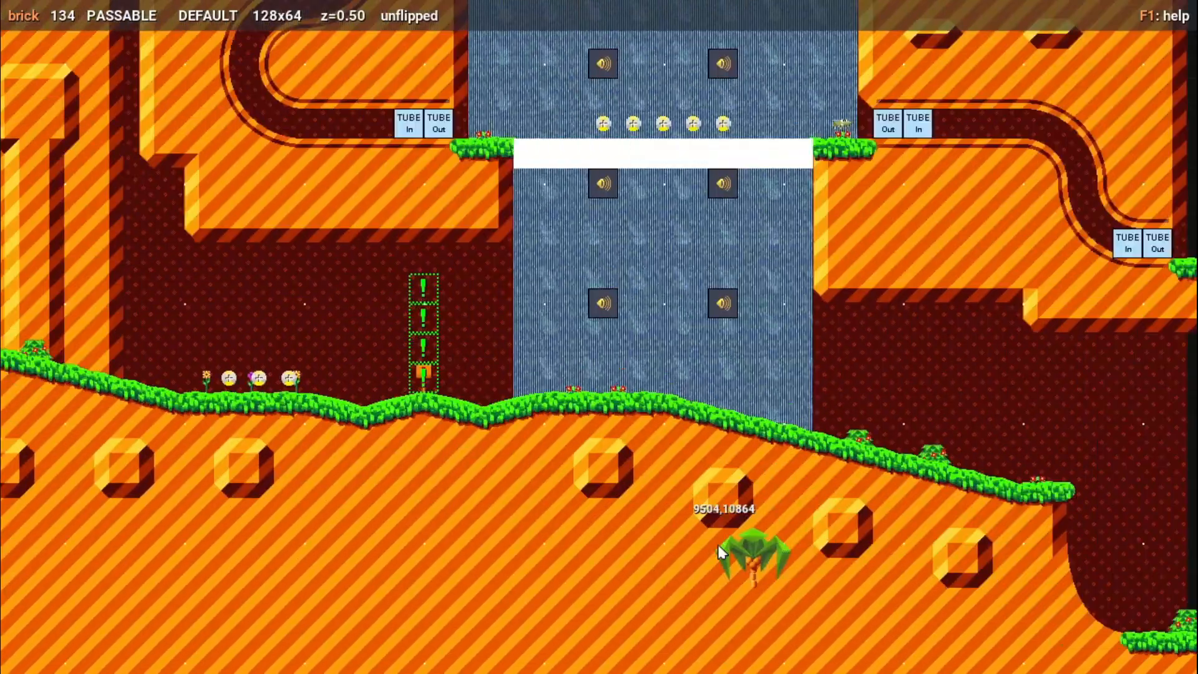
key(shift+Left)
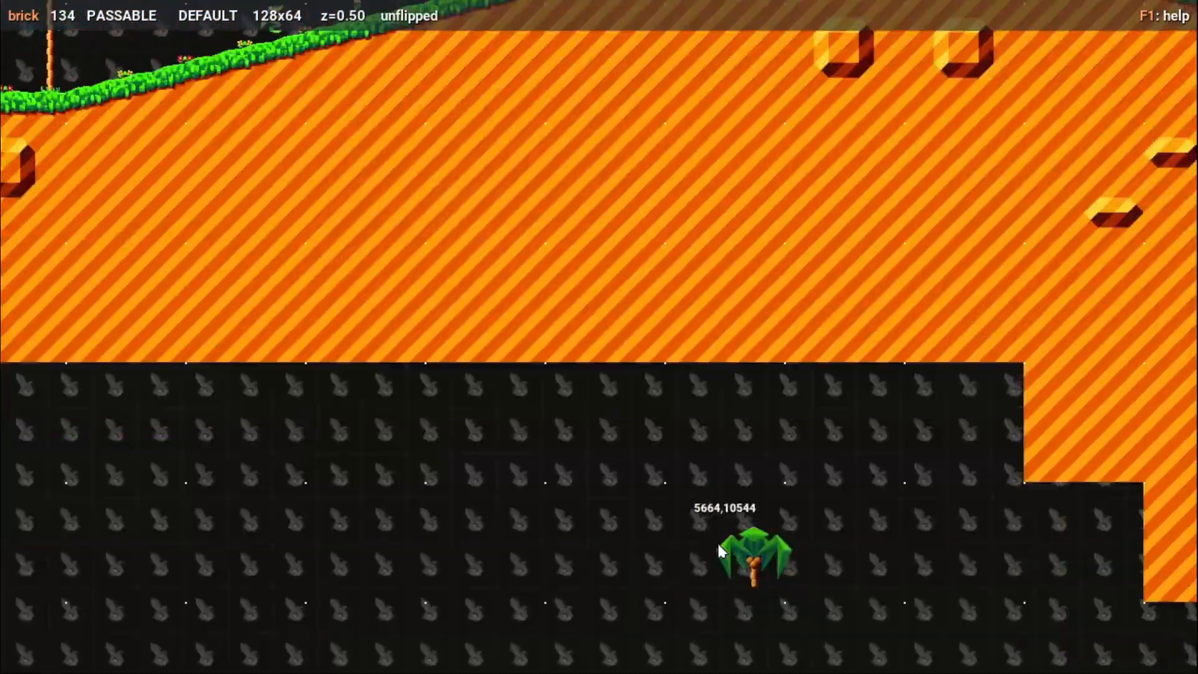
key(shift+Left)
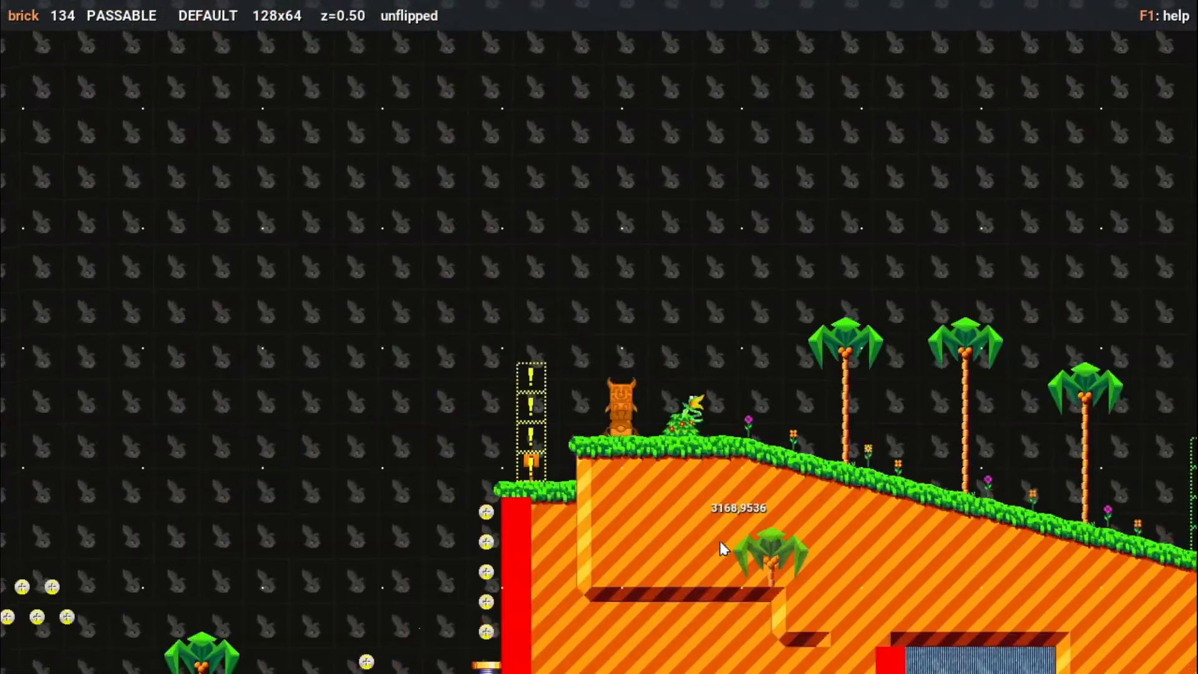
key(shift+Left)
key(shift+Right)
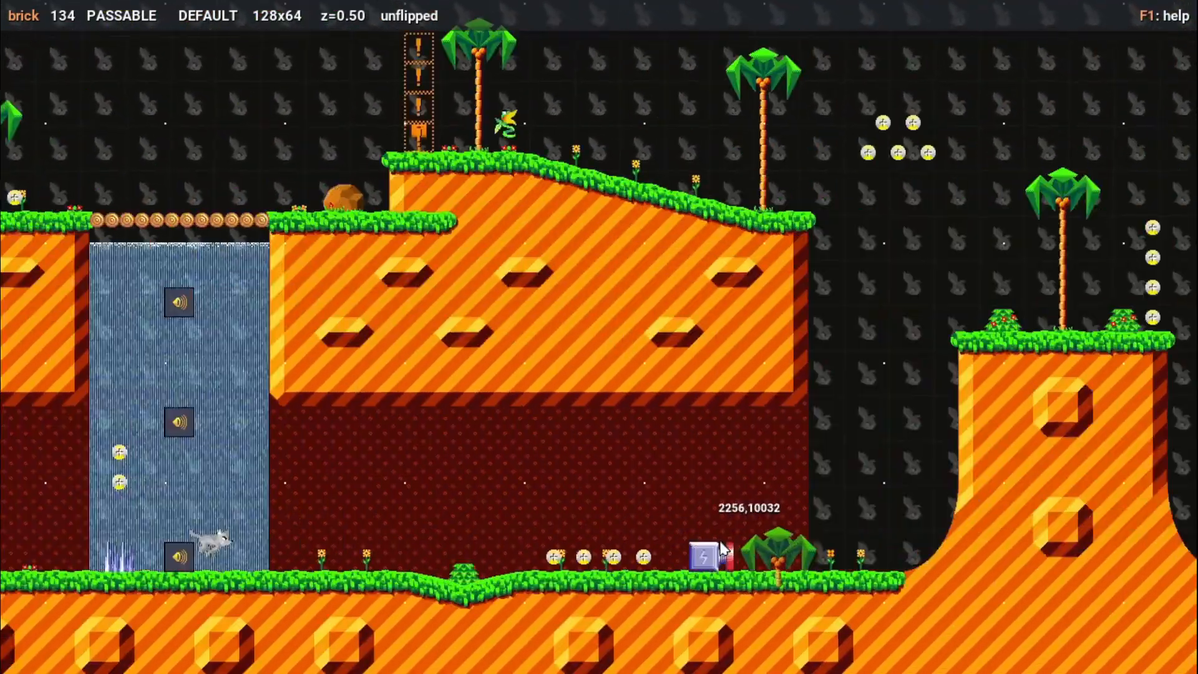
key(F12)
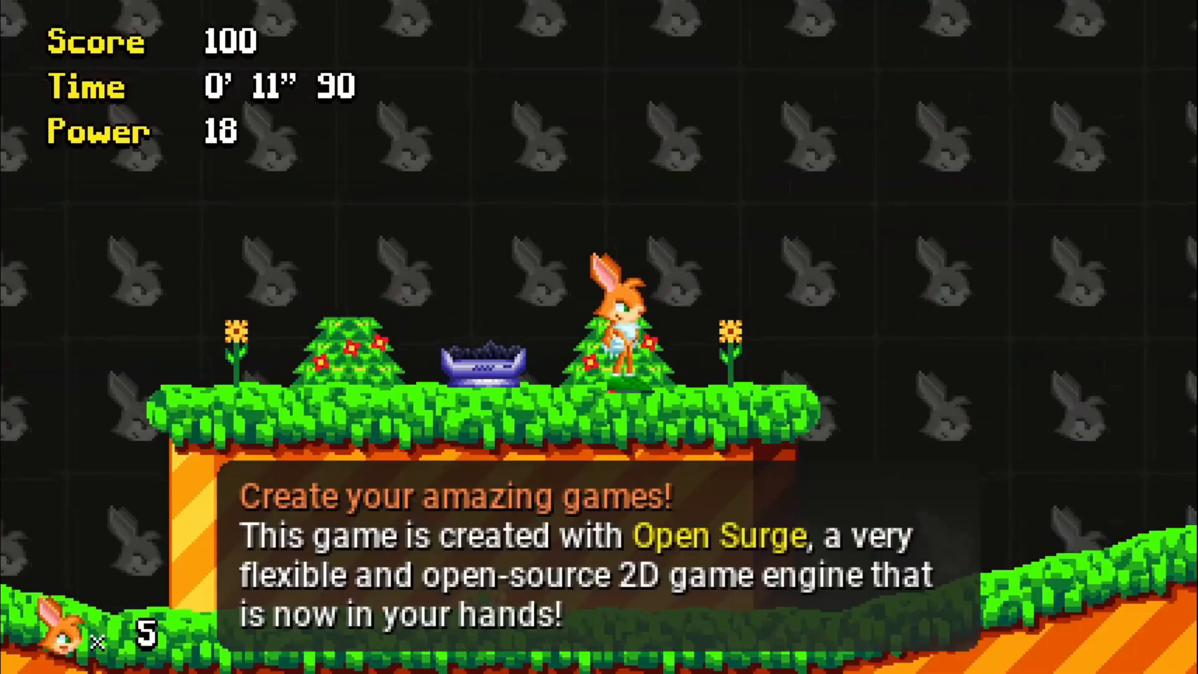
key(Down)
key(space)
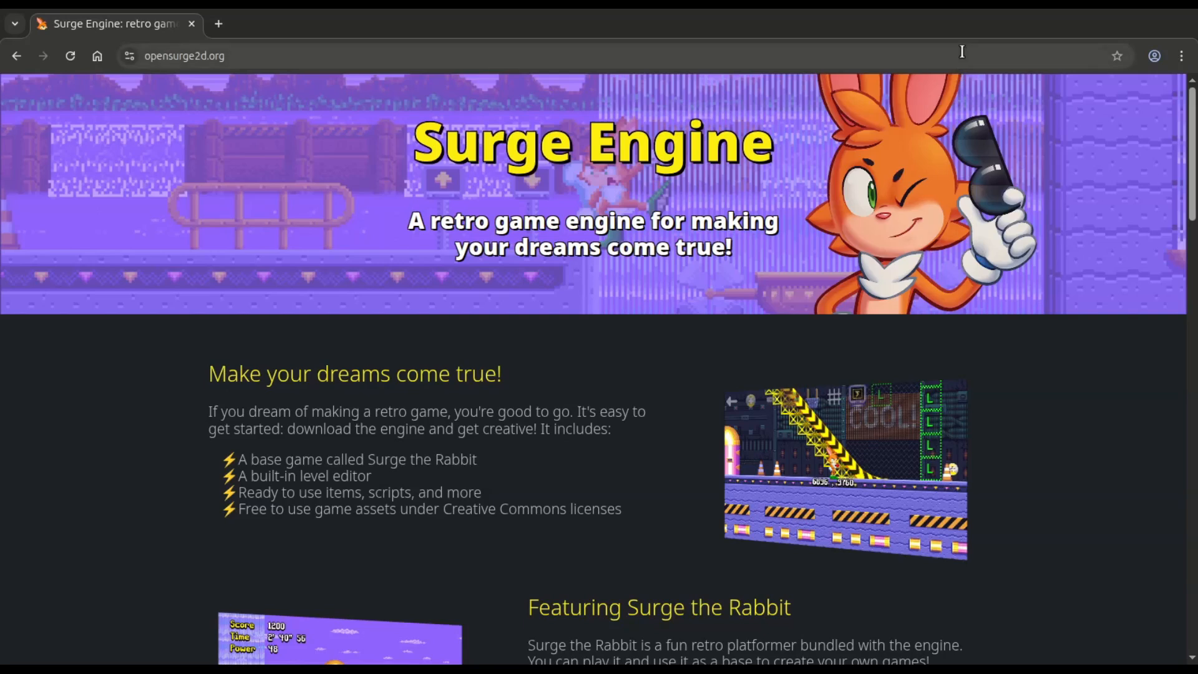
Step: Go to the opengameart.org website in the browser
click(961, 52)
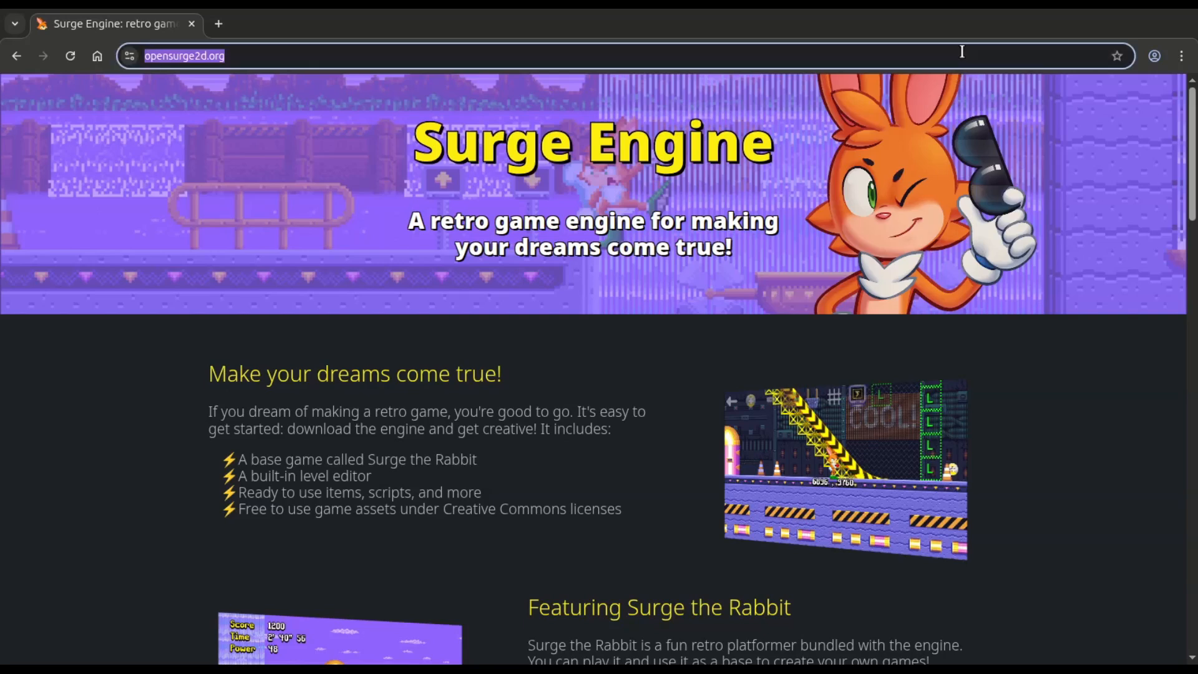
key(BackSpace)
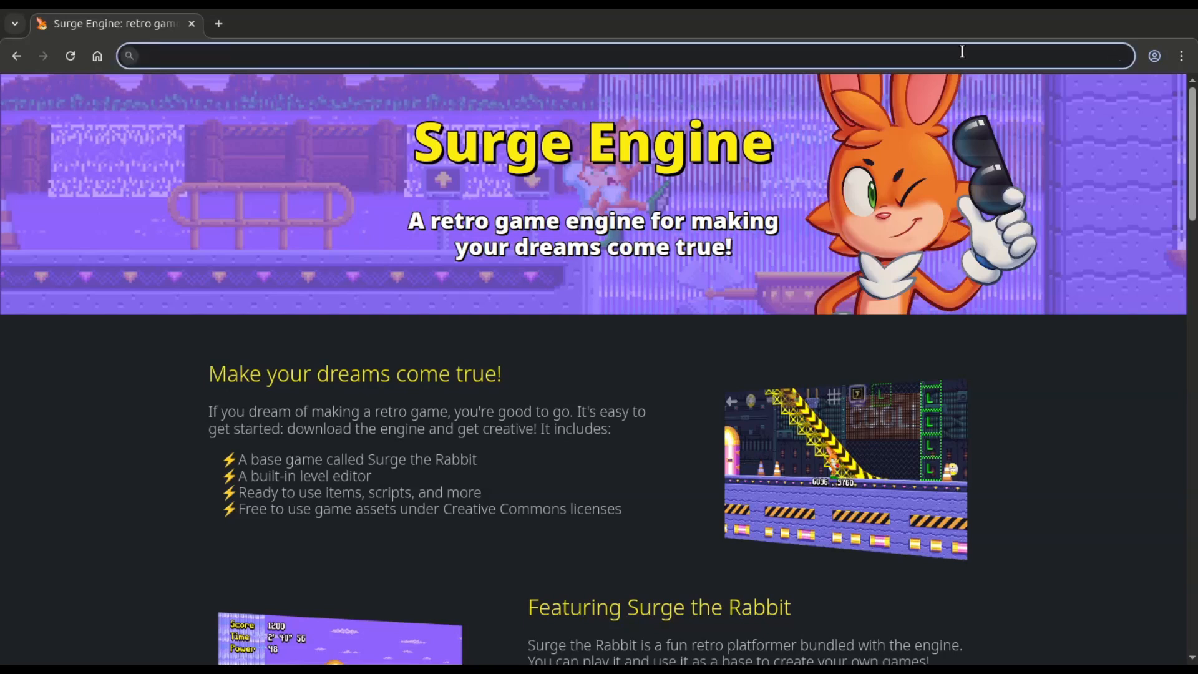
text(opengamear)
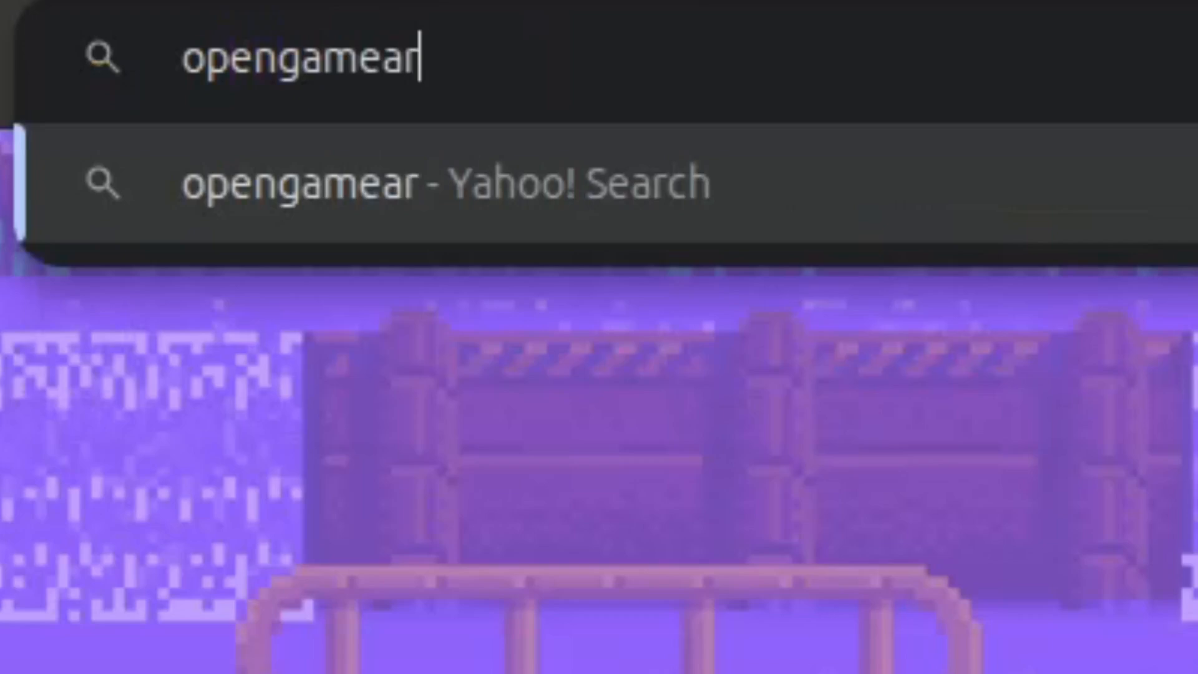
text(t.org)
key(Return)
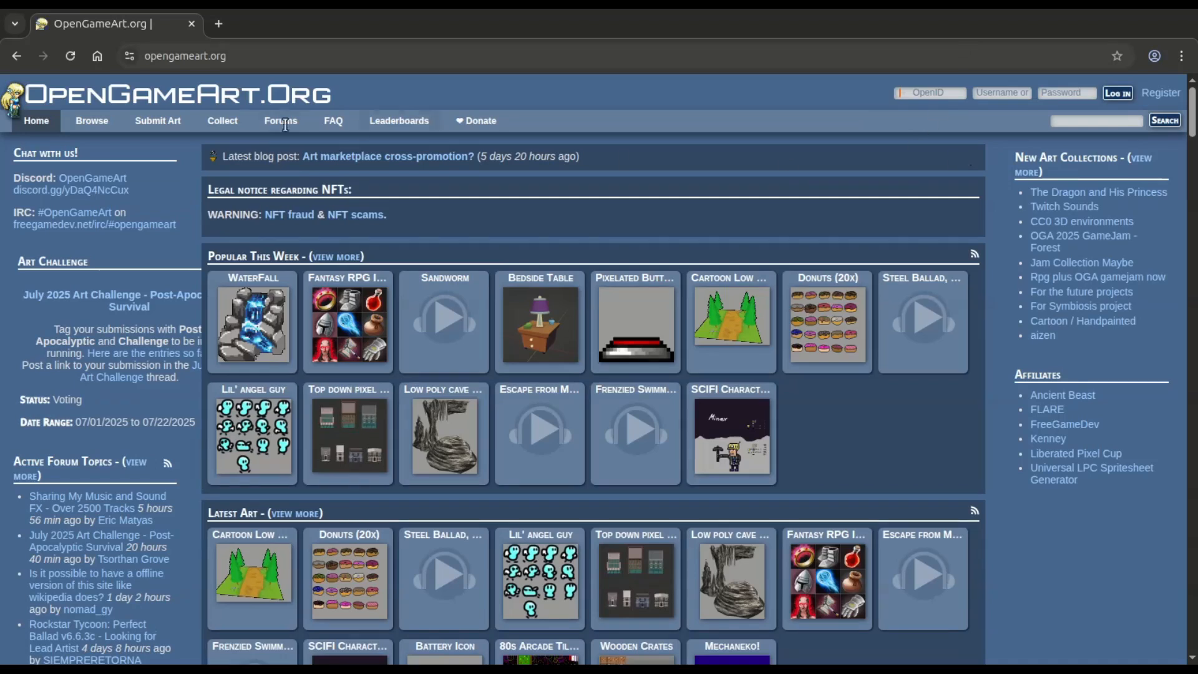
Step: Browse the site's 2D art, search for "plastic shamtastic", and open the Plastic Shamtastic tileset page
click(89, 141)
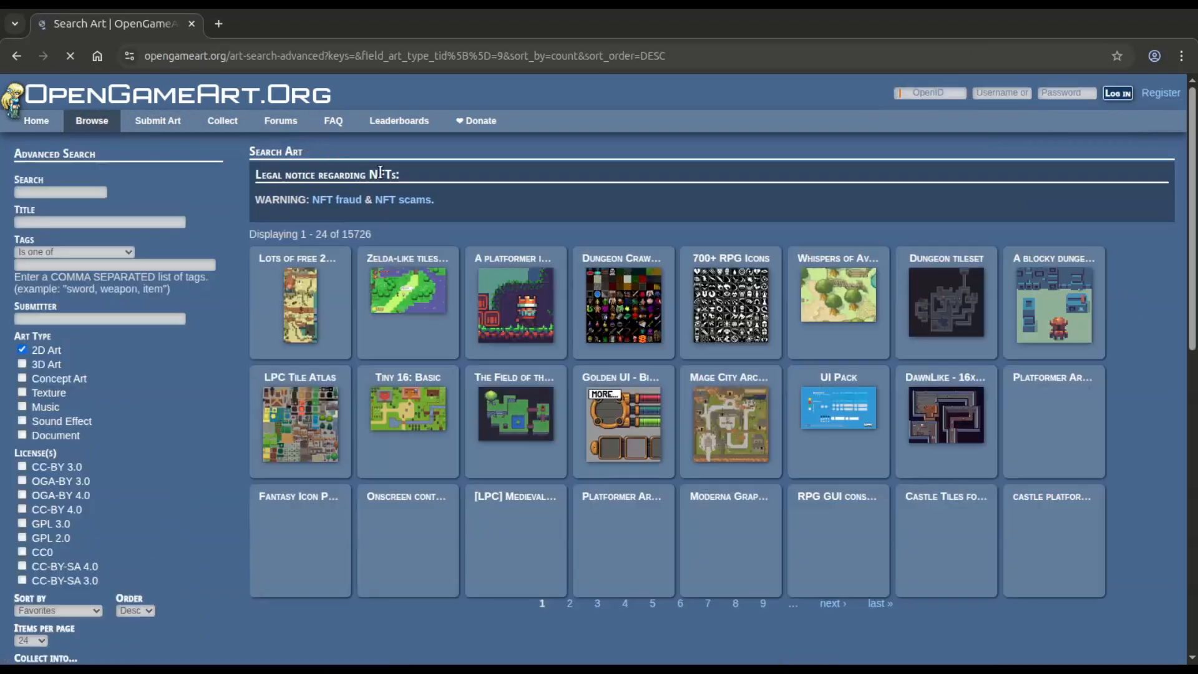
click(92, 191)
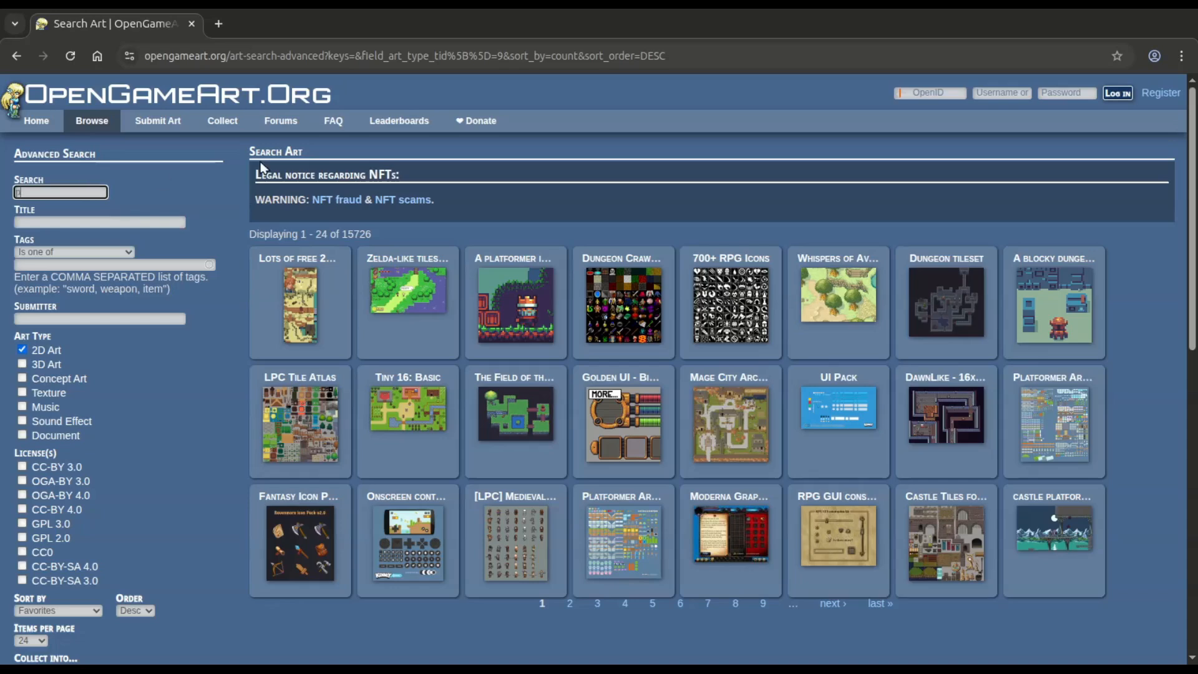
text(plastic shamtas)
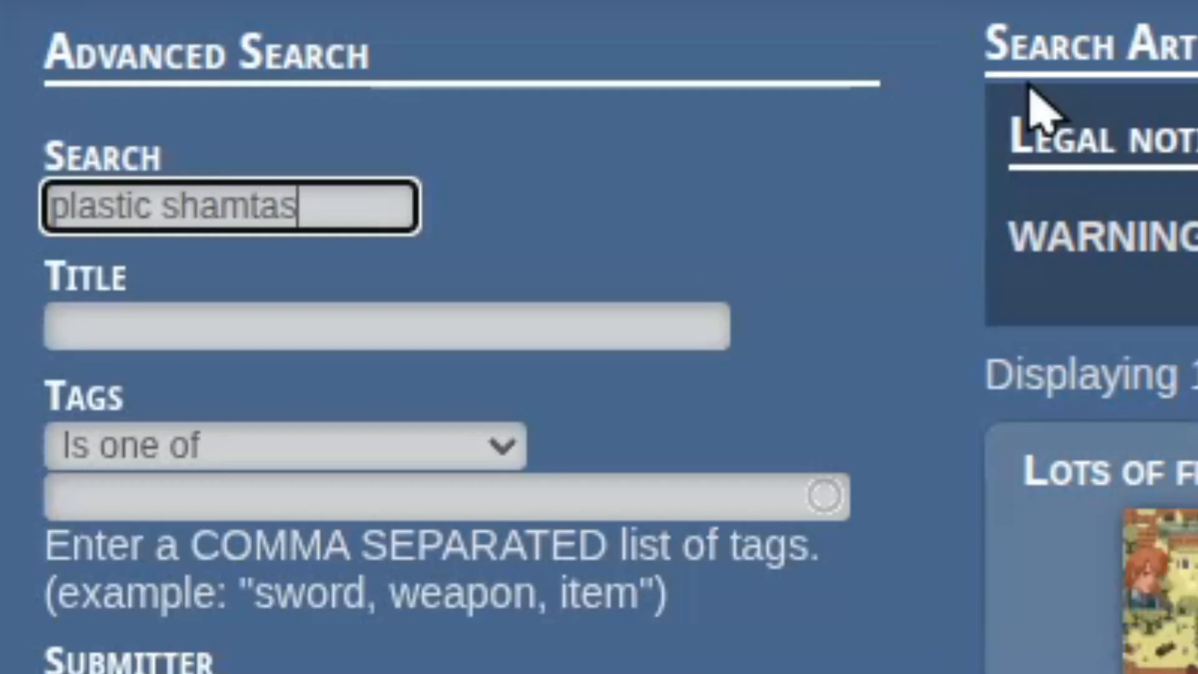
text(tic)
key(Return)
click(309, 270)
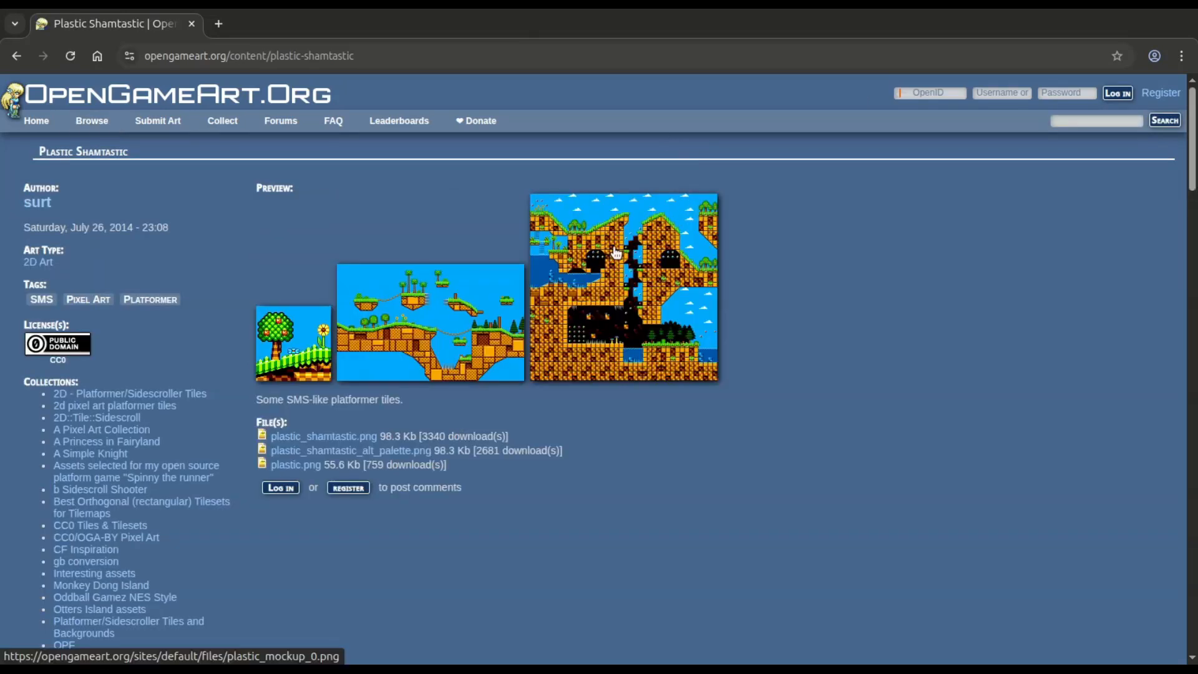
Step: View the enlarged Plastic Shamtastic level mockup from top to bottom, close it, and open the floating-islands preview
click(616, 252)
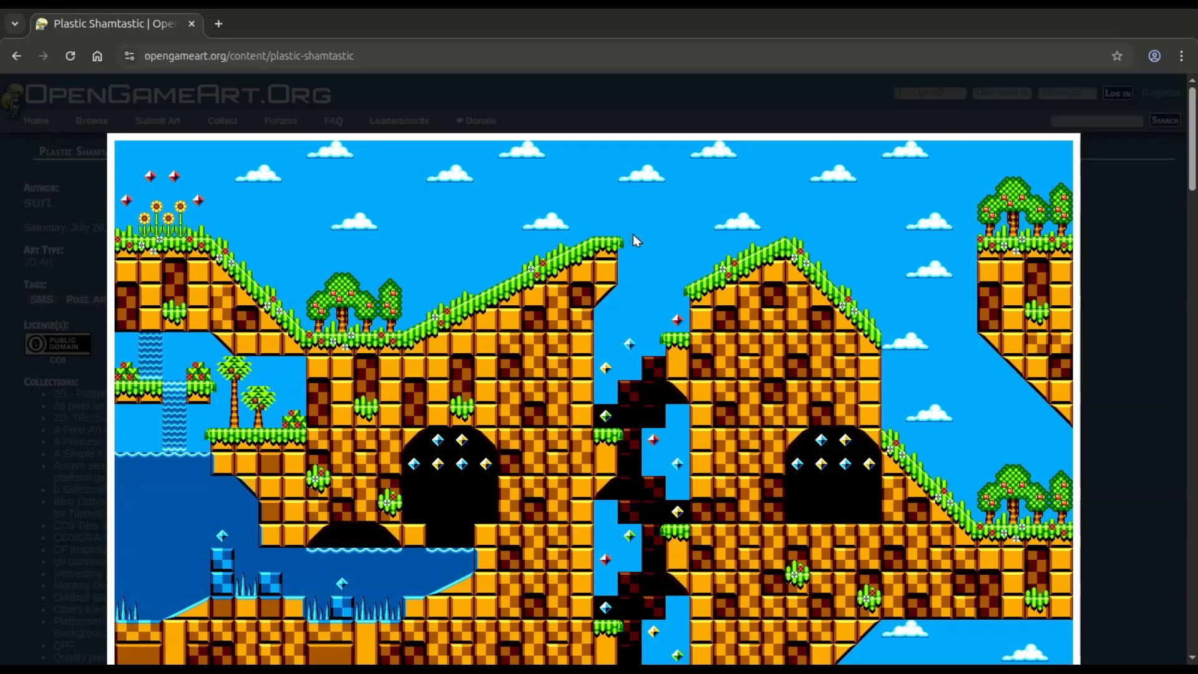
scroll(916, 387, down, 1)
scroll(916, 389, down, 10)
key(Escape)
scroll(404, 319, up, 10)
click(405, 320)
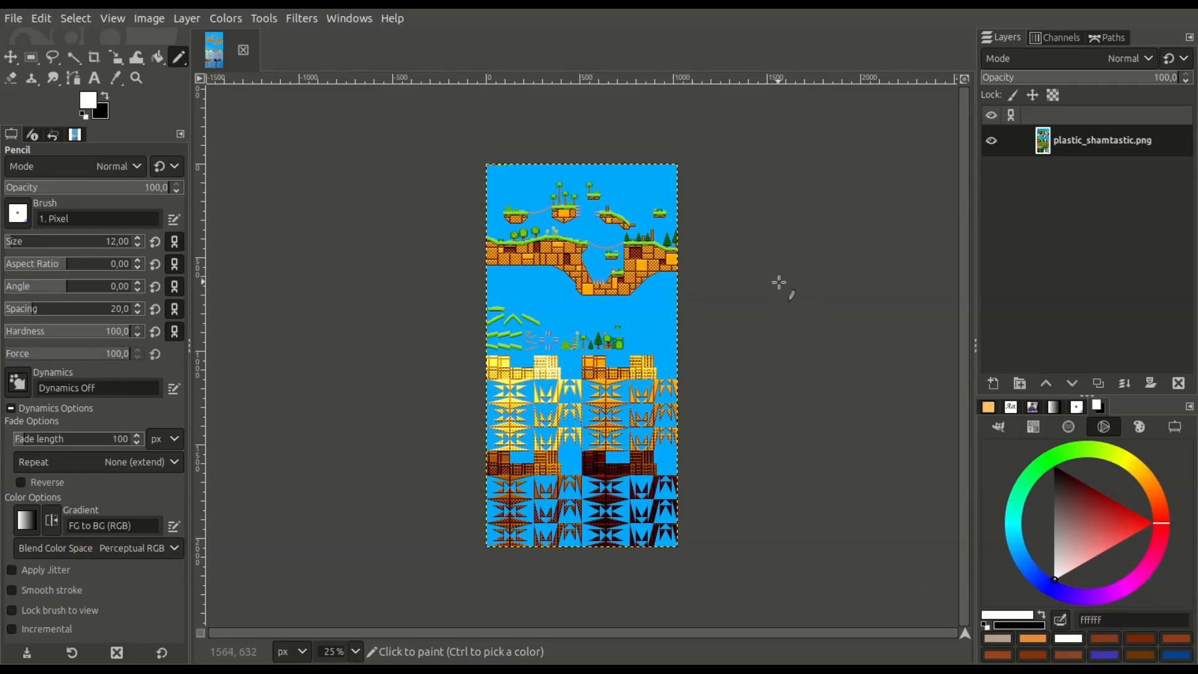
Step: Switch to GIMP and examine the sample scene and the tile variations in plastic_shamtastic.png
scroll(624, 247, up, 2)
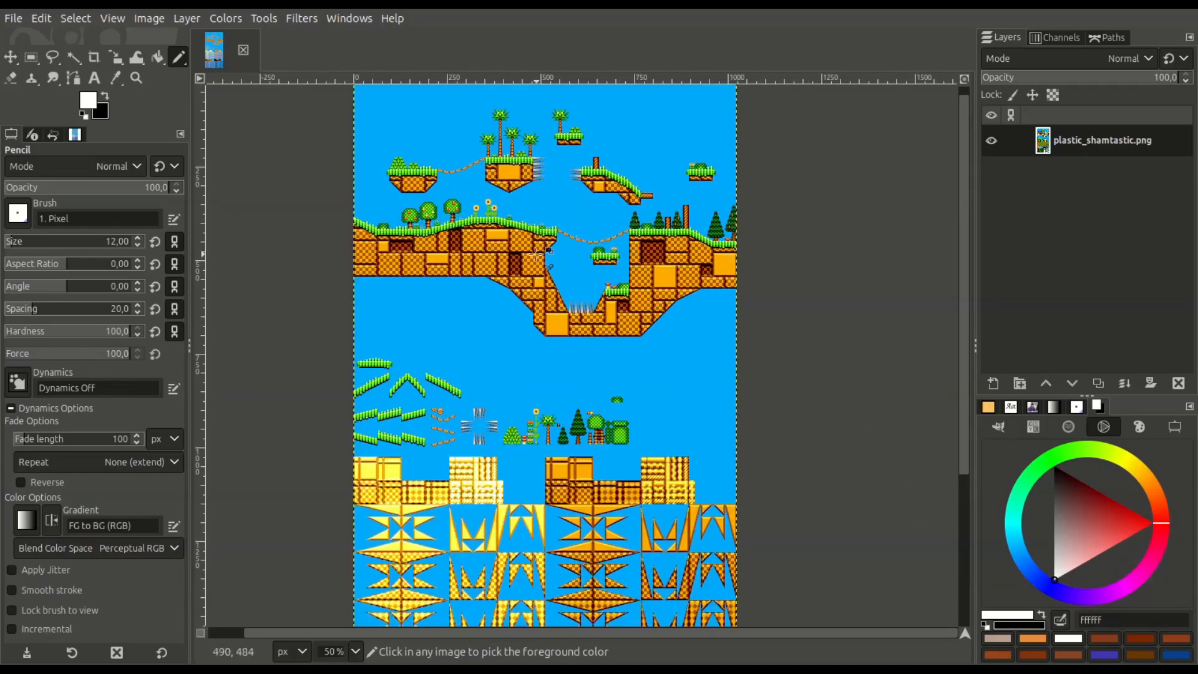
scroll(458, 249, up, 1)
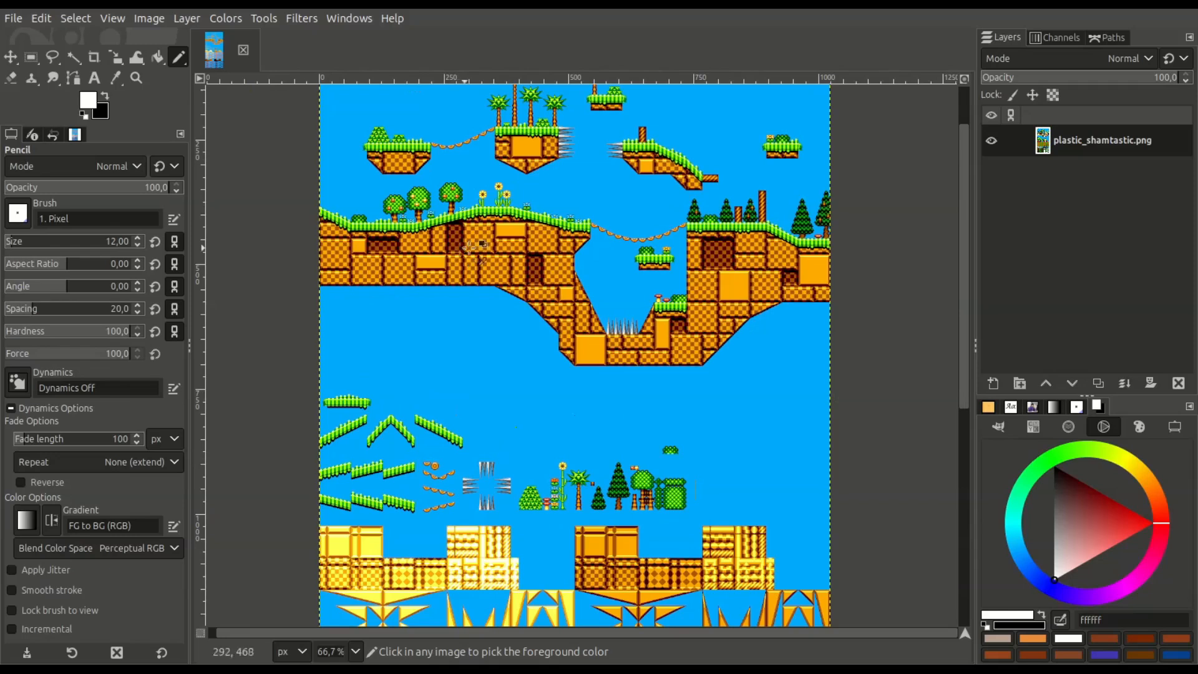
scroll(779, 285, up, 1)
scroll(733, 278, down, 6)
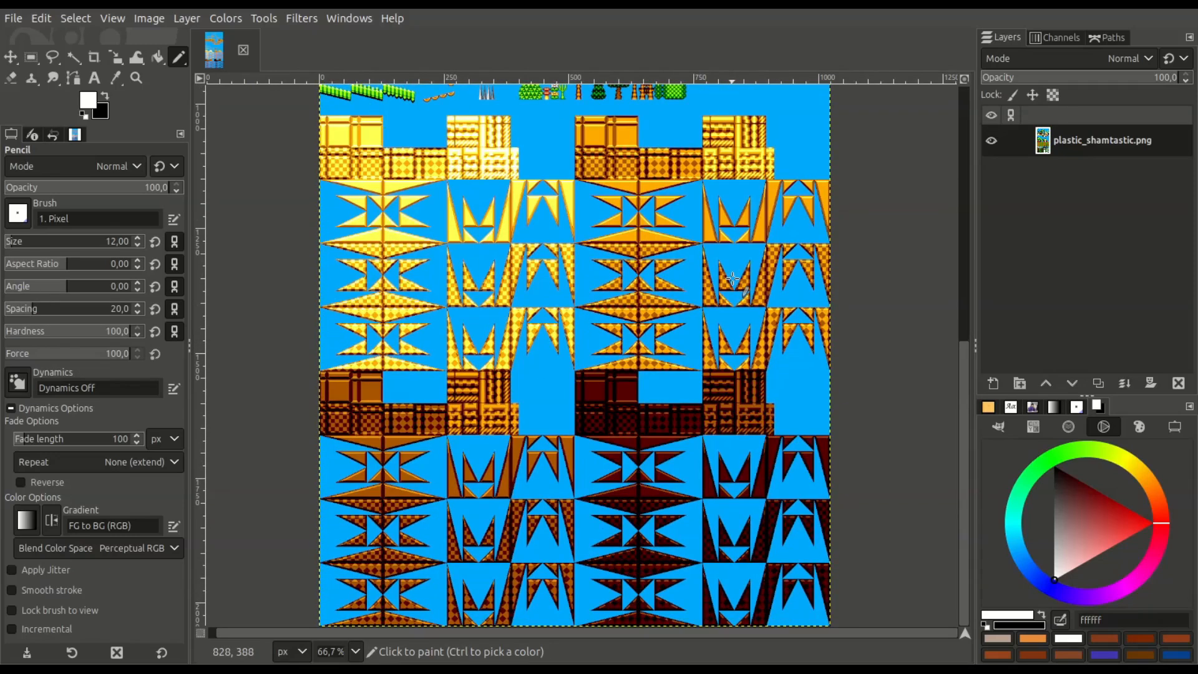
scroll(733, 278, up, 8)
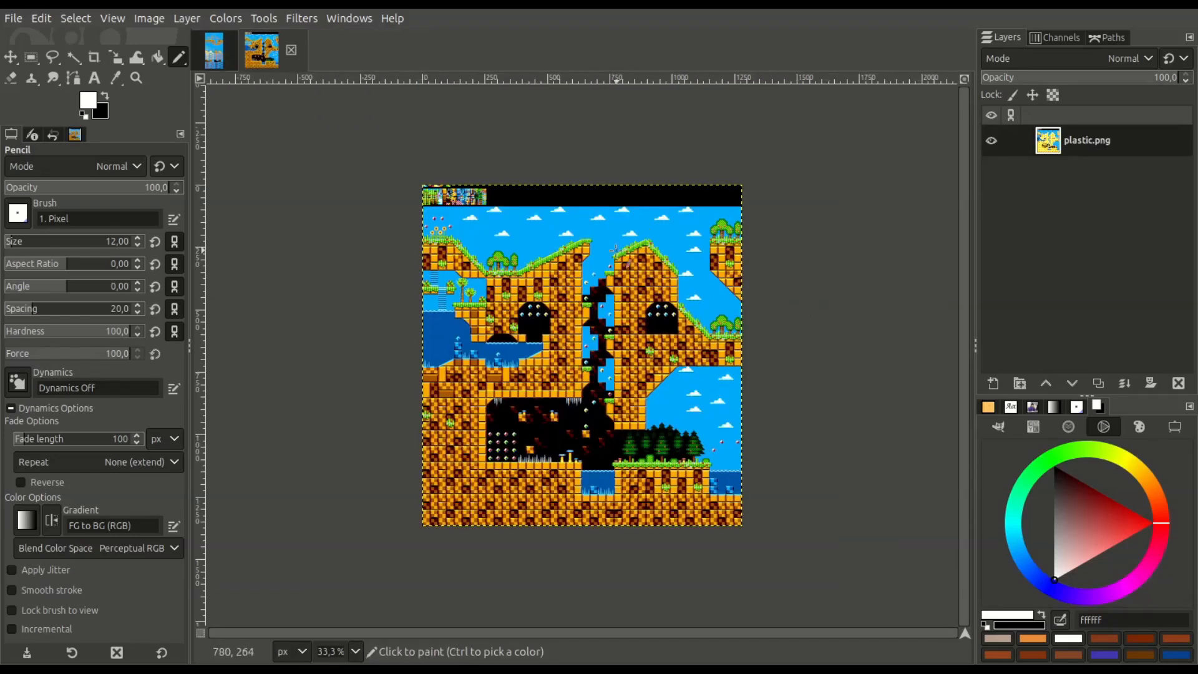
Step: Examine the small tile palette and the assembled level mockup in plastic.png up close
scroll(527, 240, up, 2)
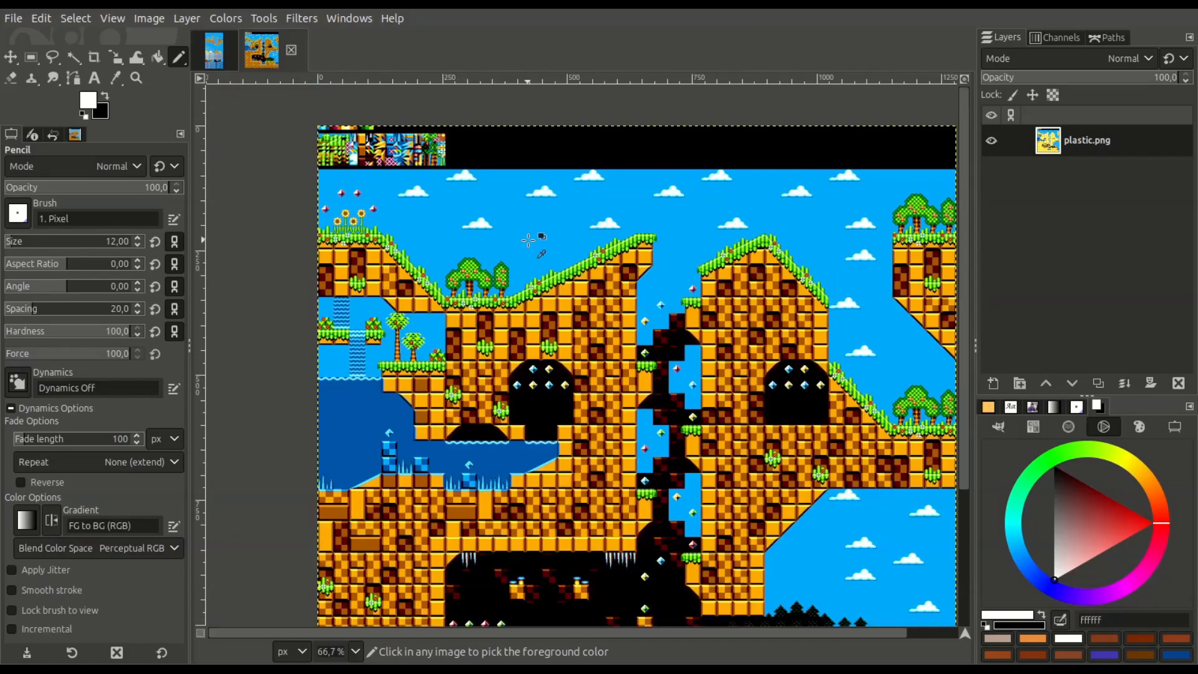
scroll(742, 278, down, 1)
scroll(746, 276, up, 1)
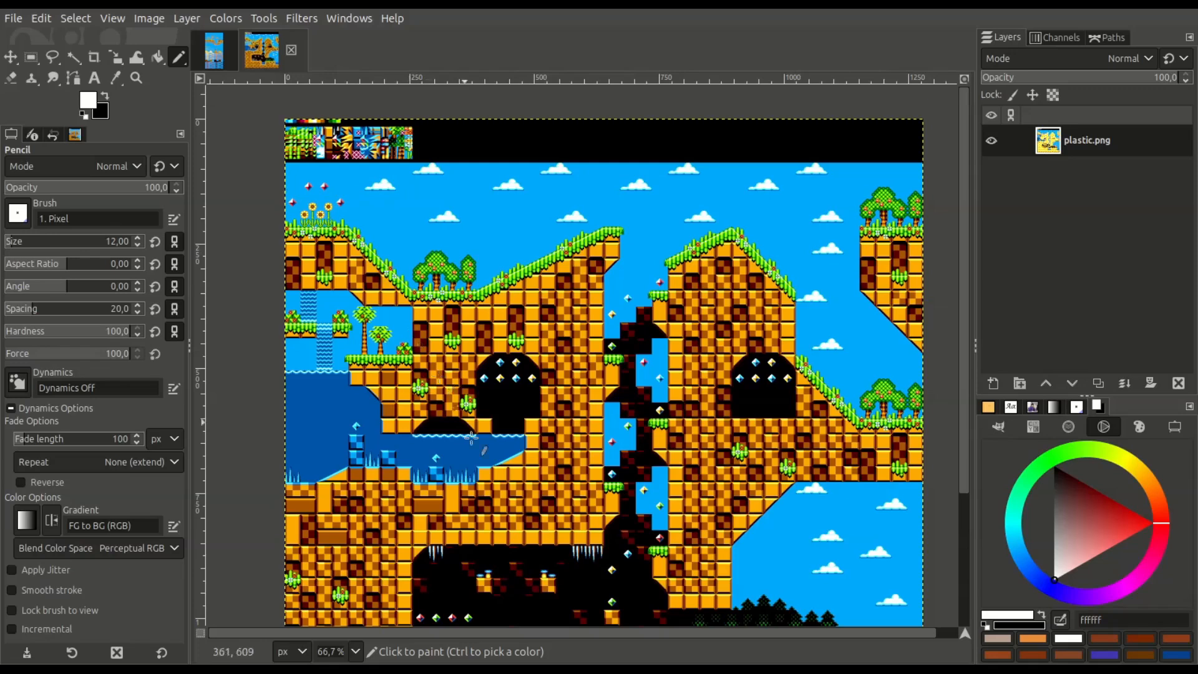
scroll(603, 632, right, 1)
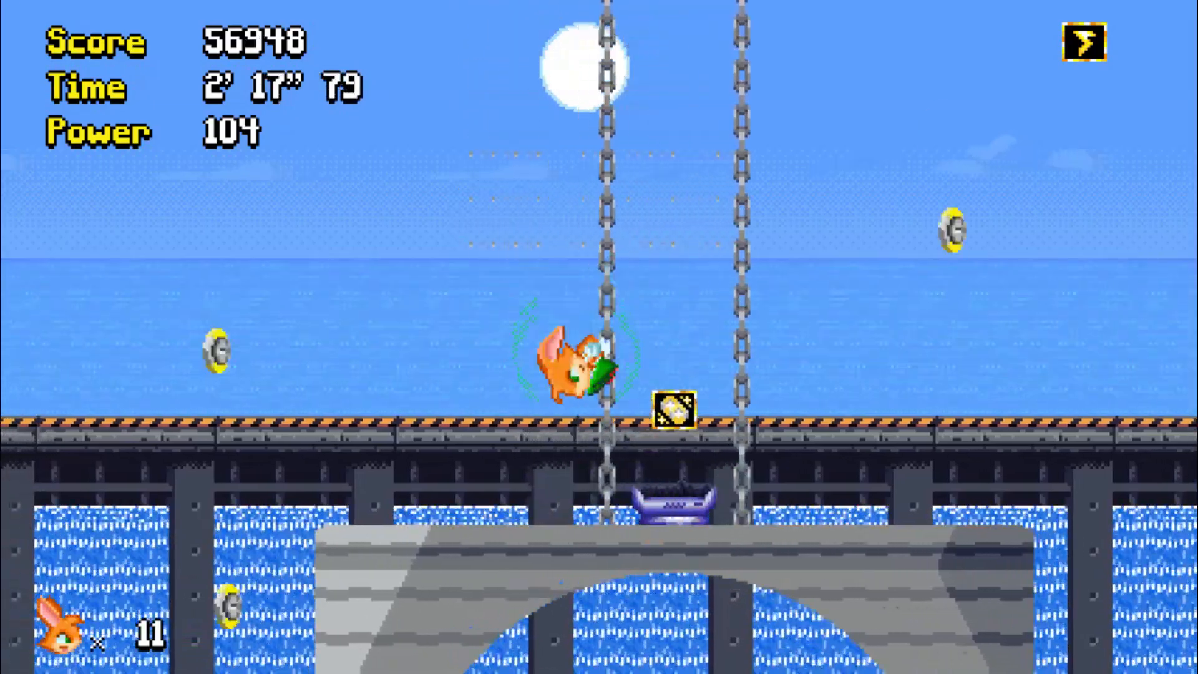
Step: Switch to the running Surge game, move the rabbit onto the suspended platform, and jump toward the hanging turtle enemies
key(Right)
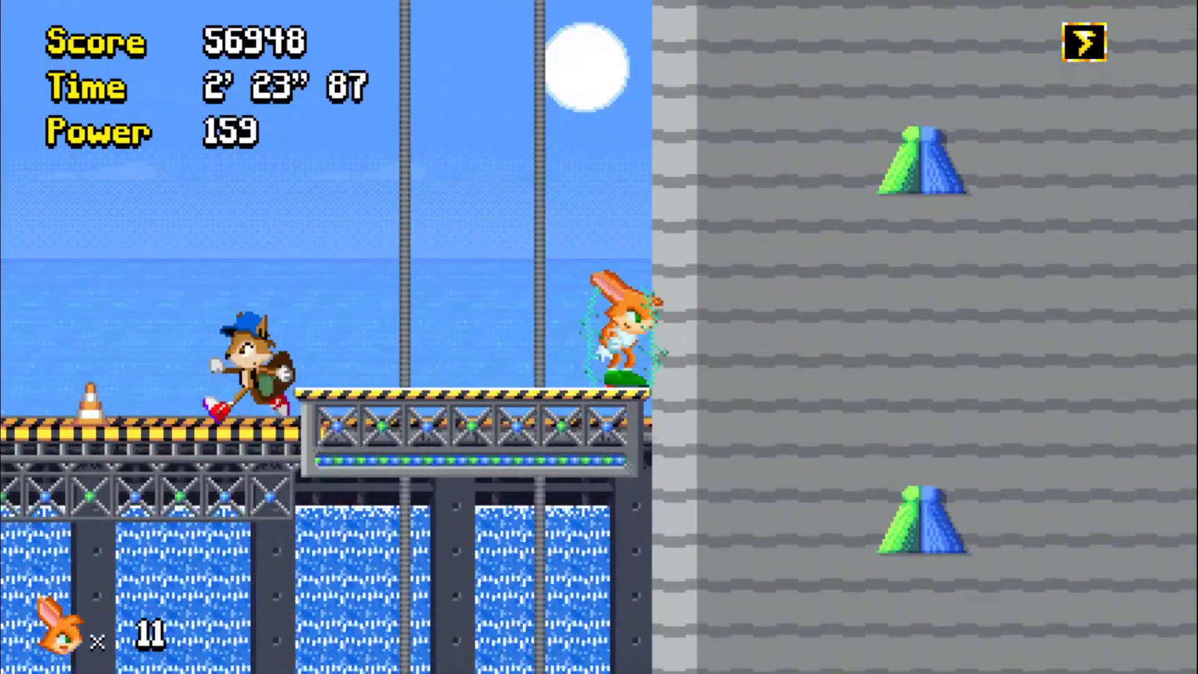
key(Left)
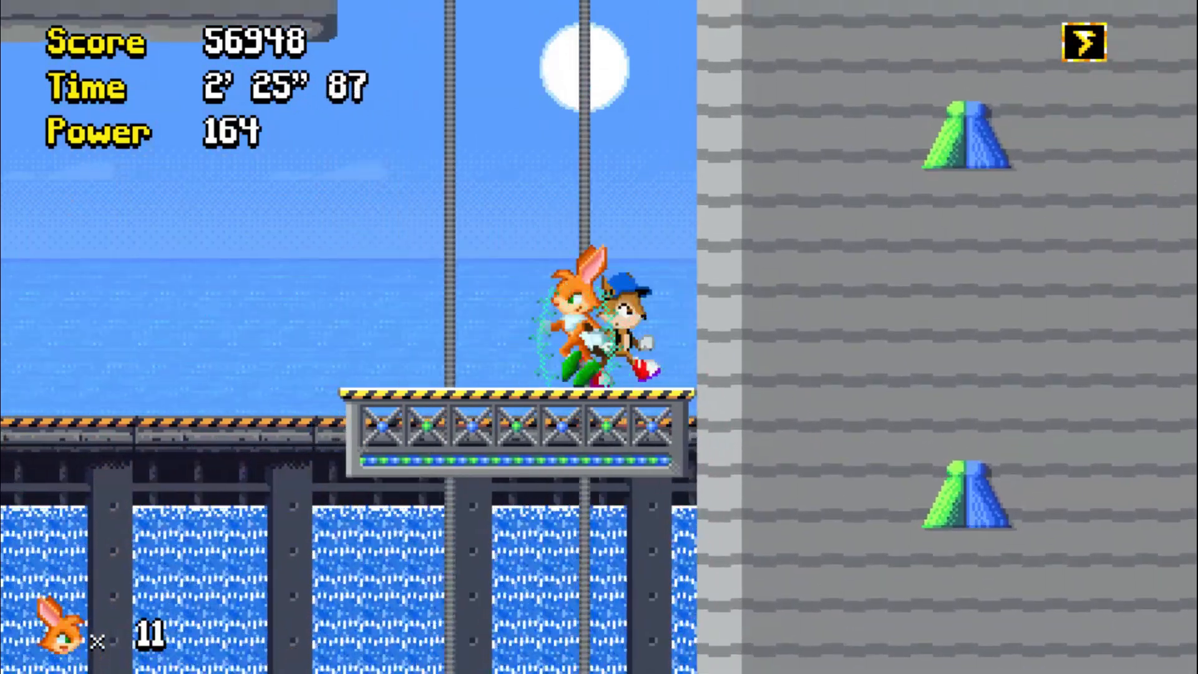
key(Right)
key(space)
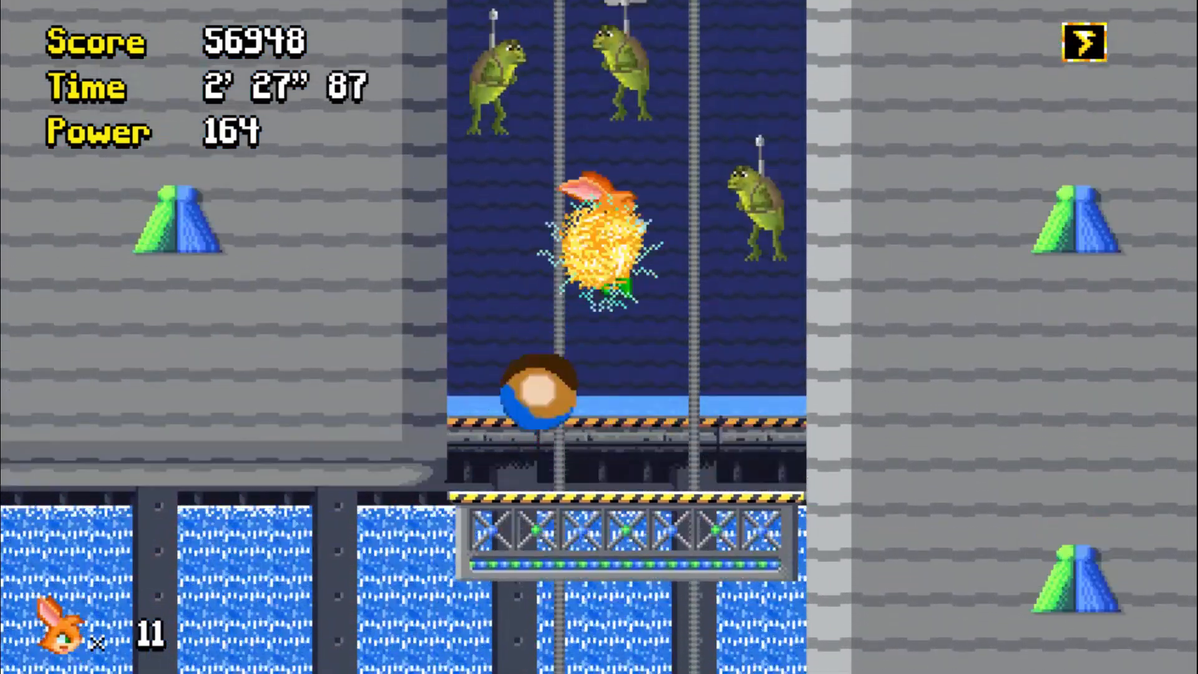